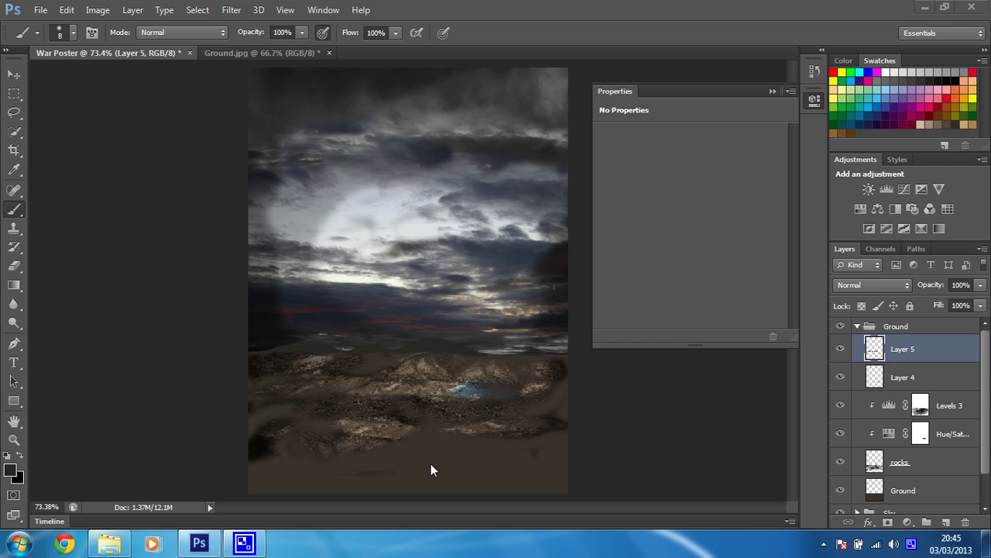
# Dismiss the empty Properties panel and close Ground.jpg without saving
pyautogui.click(770, 91)
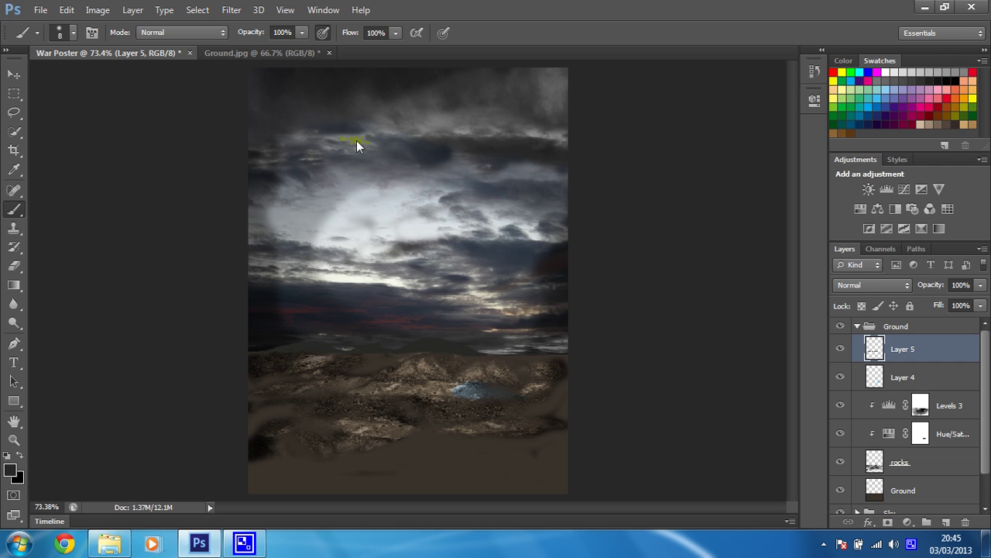
pyautogui.click(321, 53)
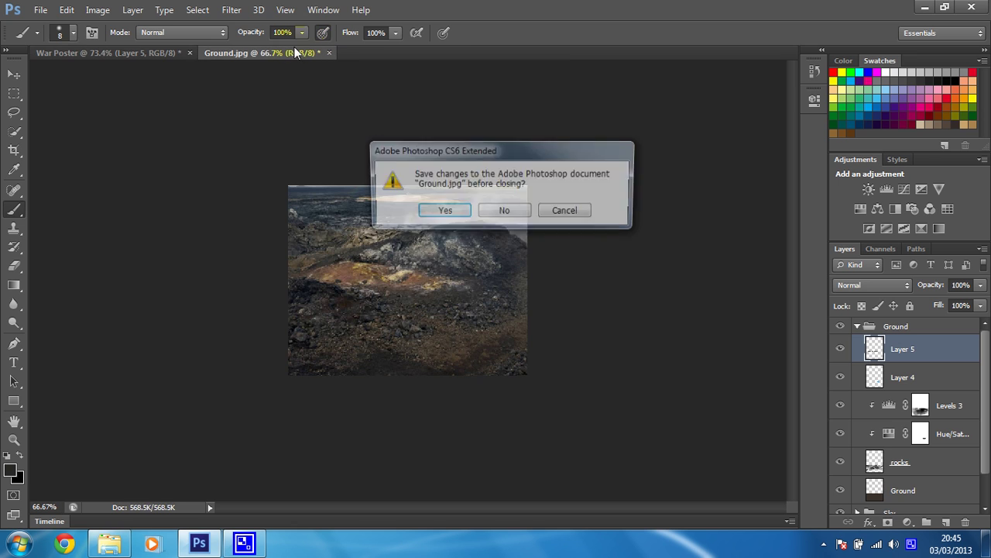
pyautogui.click(499, 211)
# Open the Smoke0399_1_L.png image from disk
pyautogui.click(40, 10)
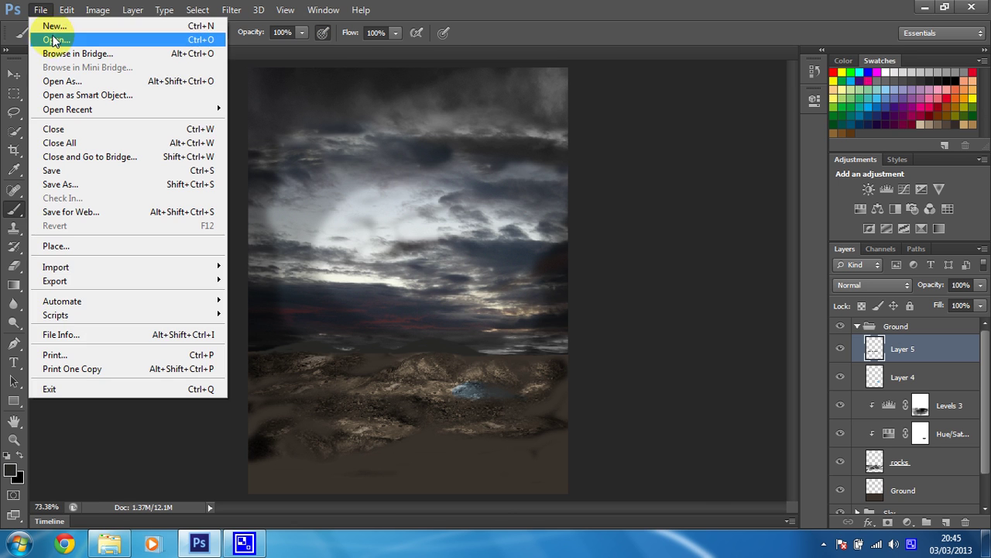
pyautogui.click(55, 41)
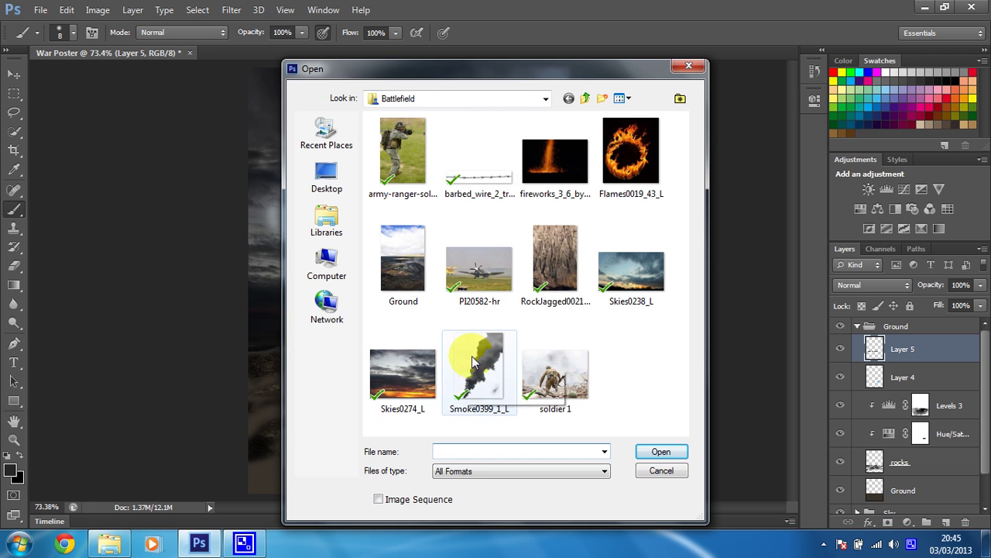
pyautogui.doubleClick(475, 362)
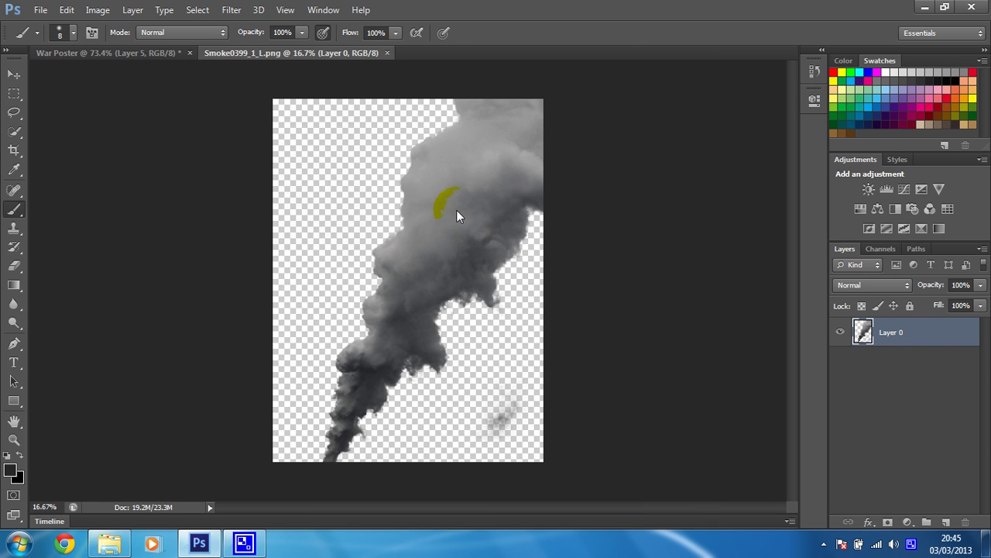
# Copy the smoke into War Poster as Layer 6, placed above the Ground group
pyautogui.hotkey('ctrl', 'z')
pyautogui.click(12, 75)
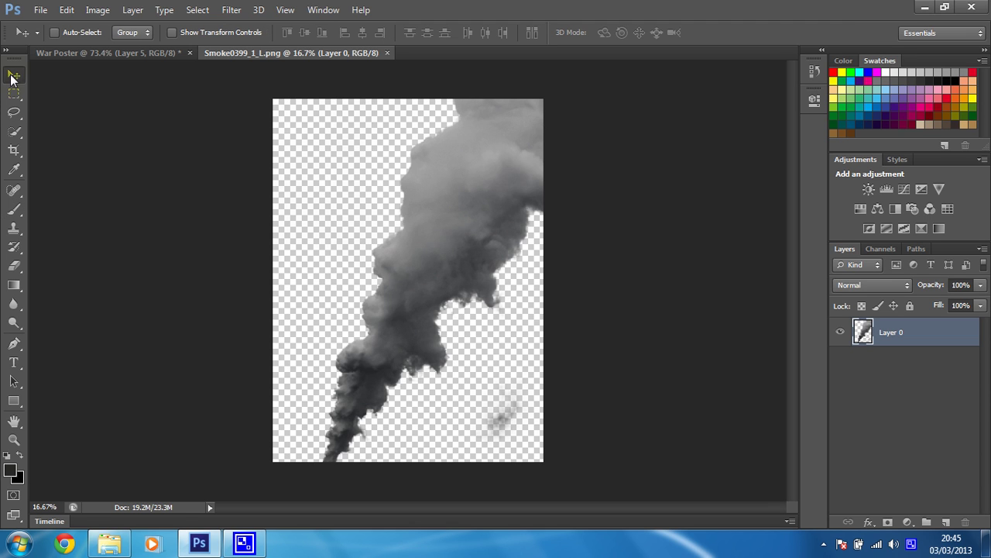
pyautogui.moveTo(394, 206); pyautogui.dragTo(403, 296)
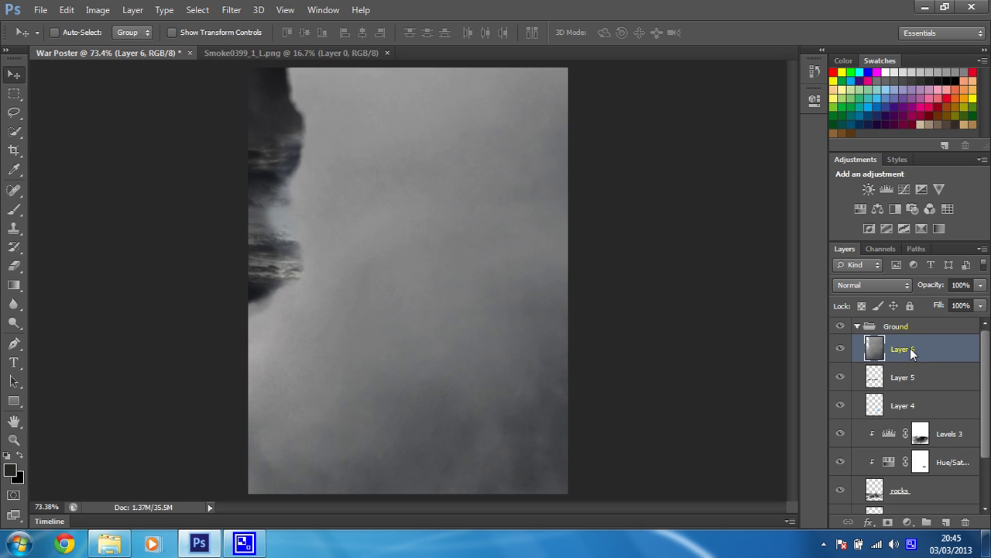
pyautogui.moveTo(910, 353); pyautogui.dragTo(906, 319)
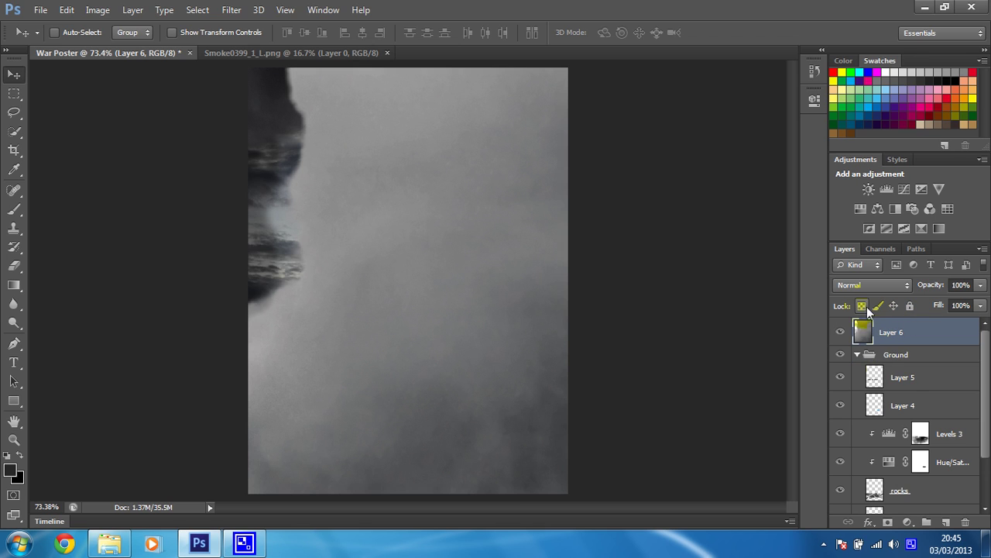
pyautogui.click(857, 355)
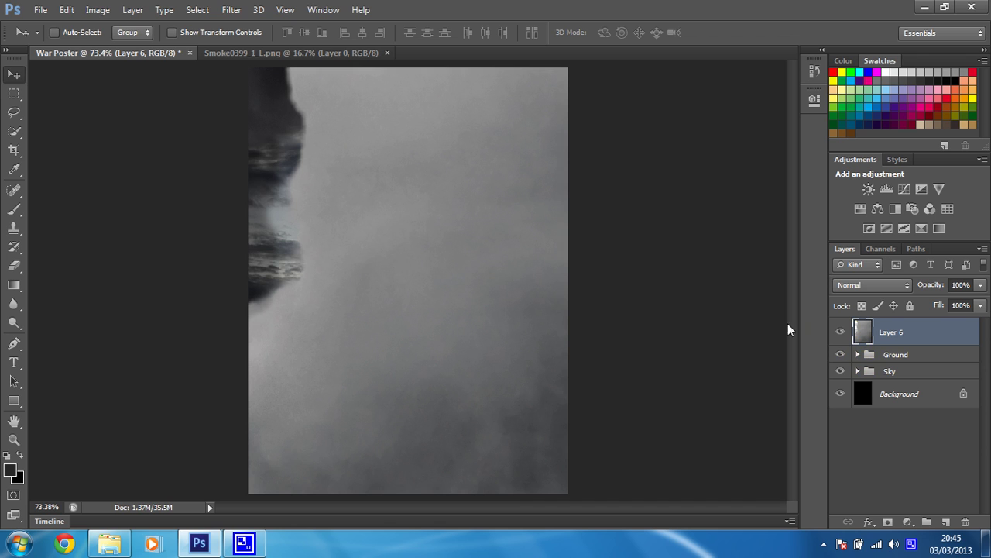
# Free-transform the smoke, scaling it down to roughly 10% of its original size
pyautogui.moveTo(393, 238); pyautogui.dragTo(398, 331)
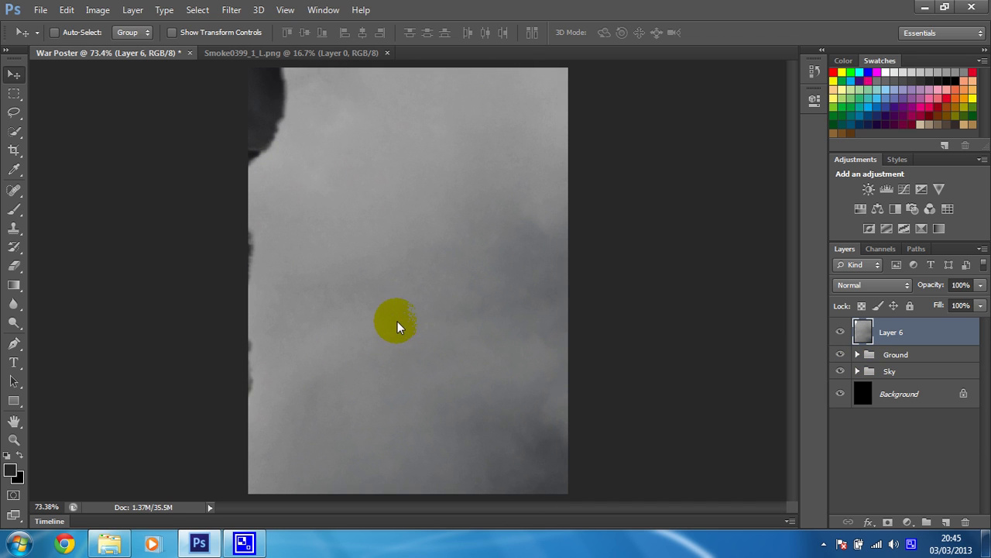
pyautogui.hotkey('ctrl', 't')
pyautogui.moveTo(467, 168); pyautogui.dragTo(303, 207)
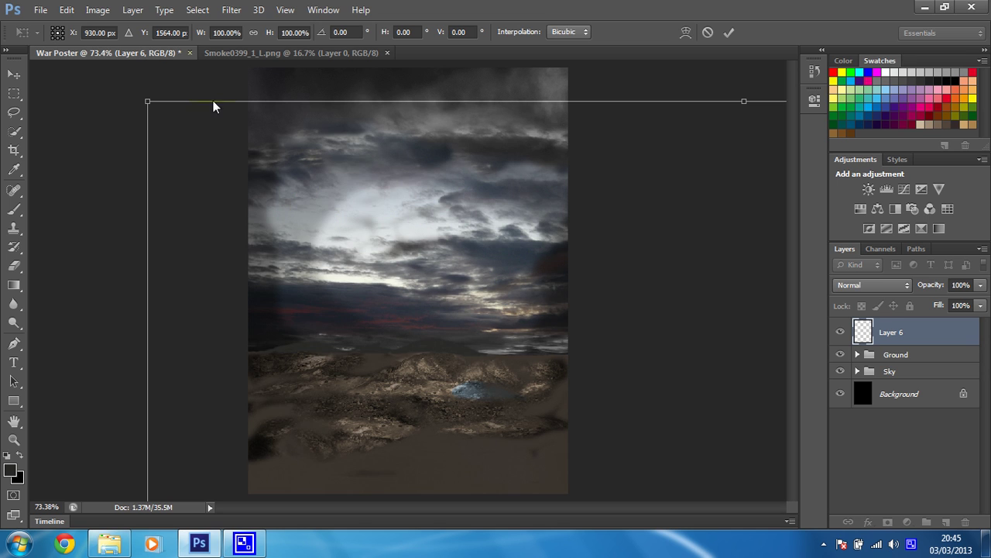
pyautogui.moveTo(148, 101); pyautogui.dragTo(524, 322)
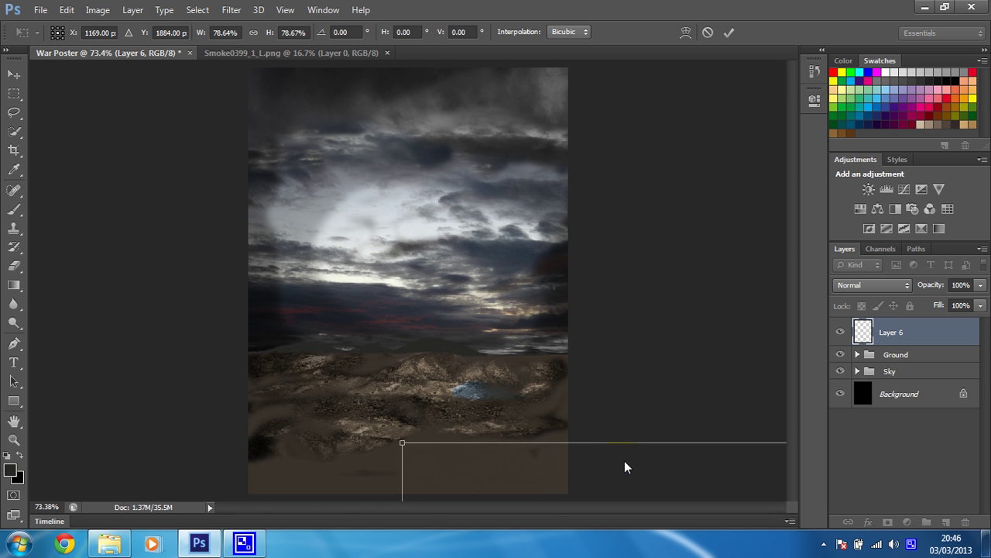
pyautogui.moveTo(562, 419); pyautogui.dragTo(304, 139)
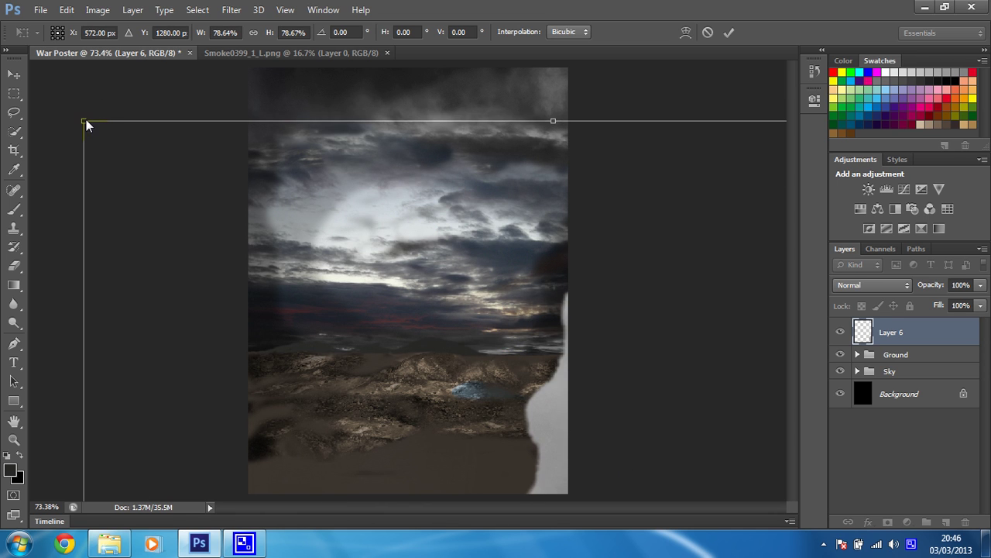
pyautogui.moveTo(85, 121); pyautogui.dragTo(576, 445)
pyautogui.moveTo(623, 492); pyautogui.dragTo(362, 91)
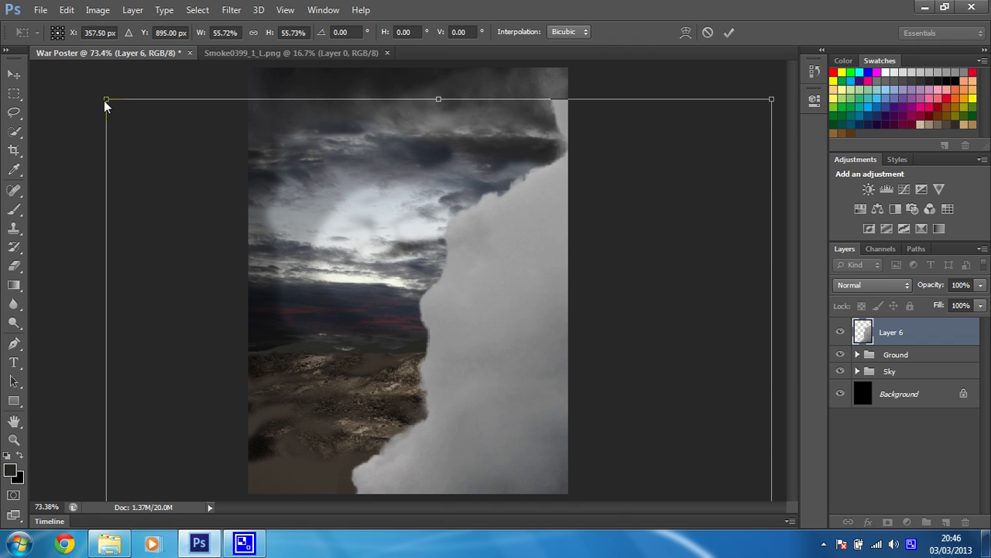
pyautogui.moveTo(105, 101); pyautogui.dragTo(564, 440)
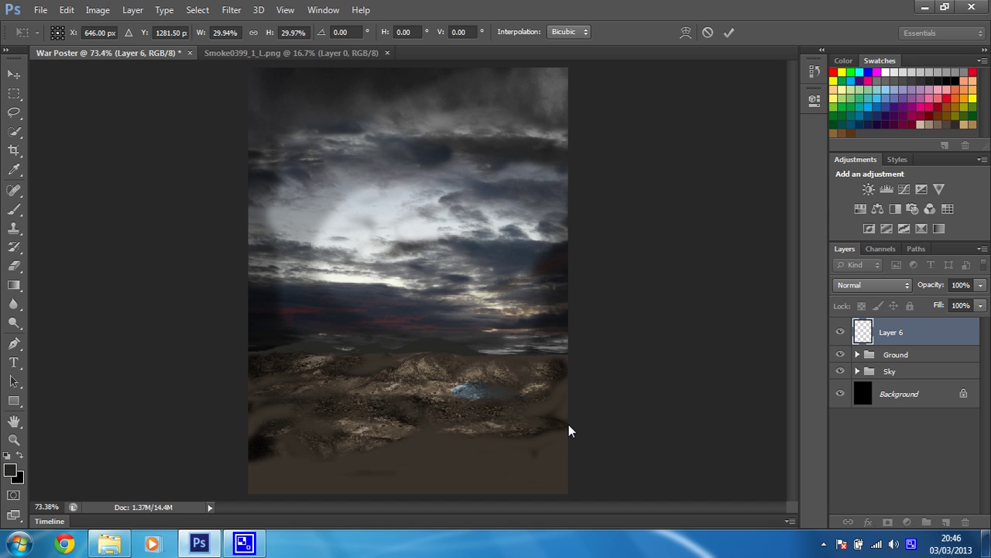
pyautogui.hotkey('ctrl', 'z')
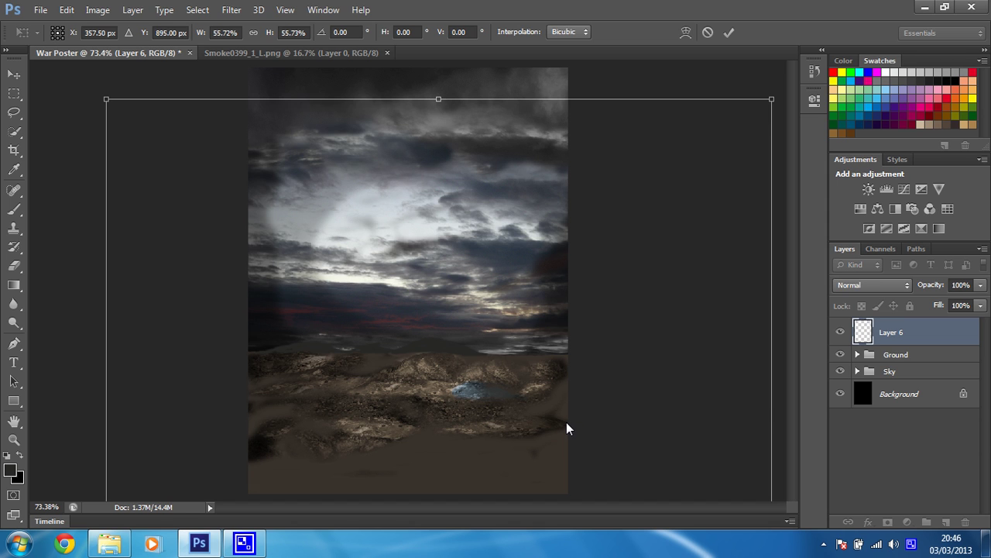
pyautogui.moveTo(105, 96); pyautogui.dragTo(352, 319)
pyautogui.moveTo(387, 402); pyautogui.dragTo(491, 250)
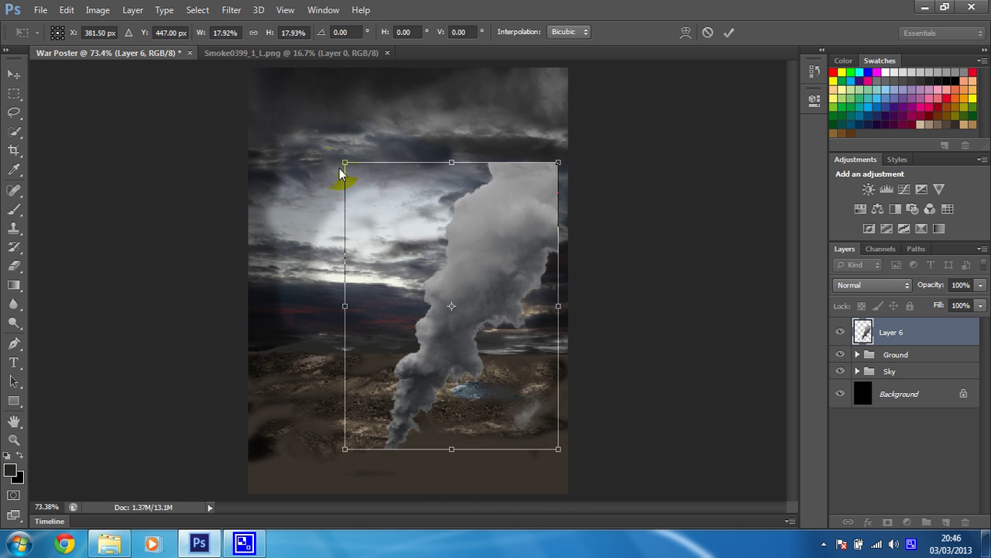
pyautogui.moveTo(344, 163); pyautogui.dragTo(448, 291)
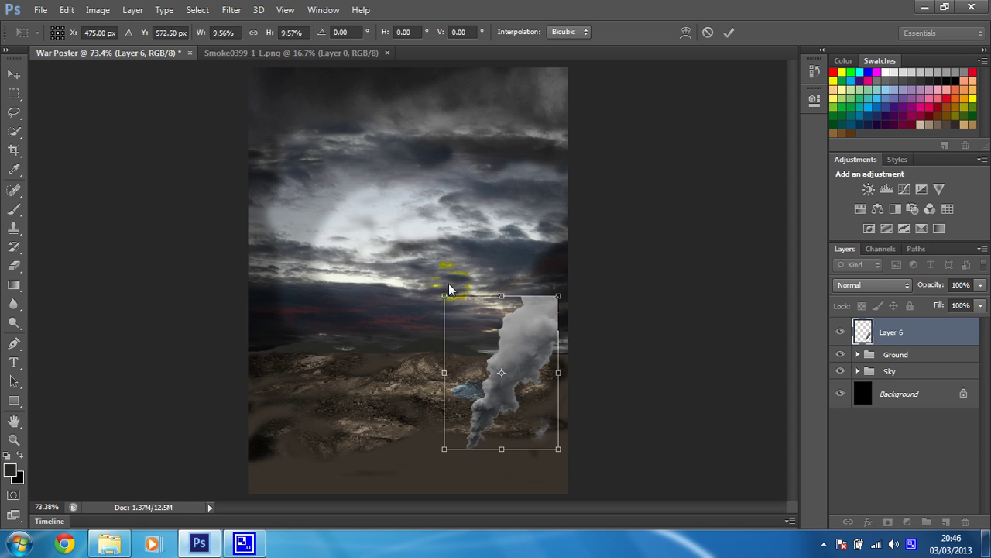
# Rotate the plume about 12° clockwise, move it to the right-edge hills, and commit
pyautogui.moveTo(574, 288); pyautogui.dragTo(594, 303)
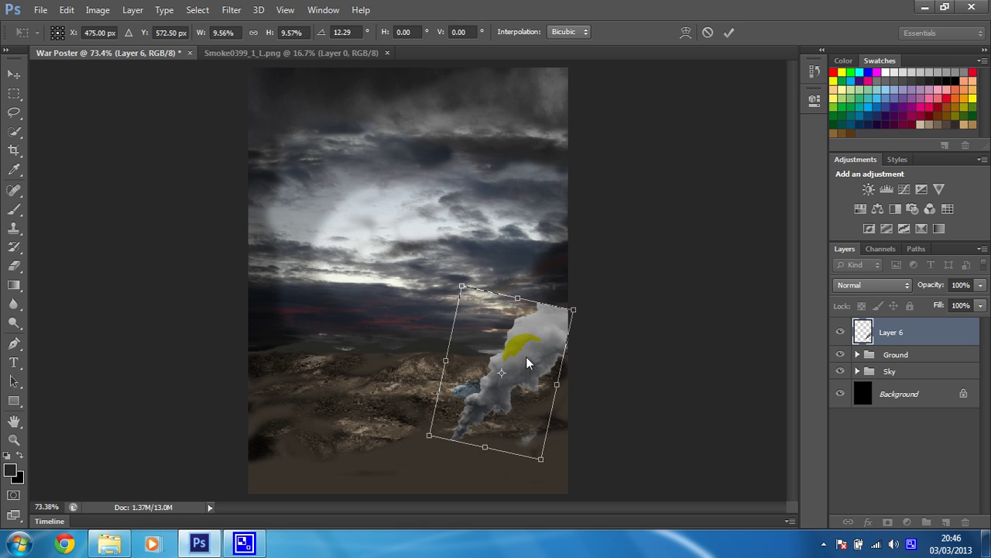
pyautogui.moveTo(501, 394); pyautogui.dragTo(542, 333)
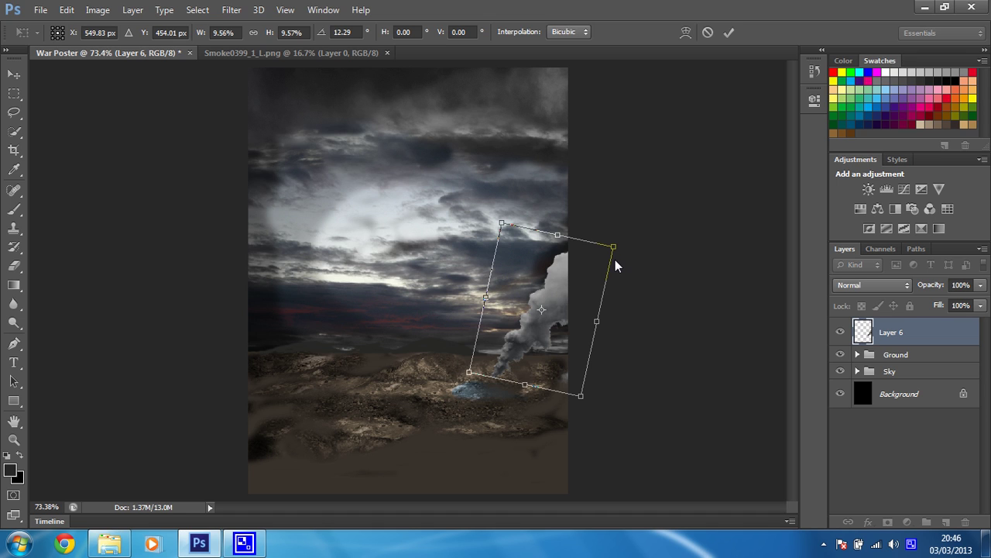
pyautogui.press('Return')
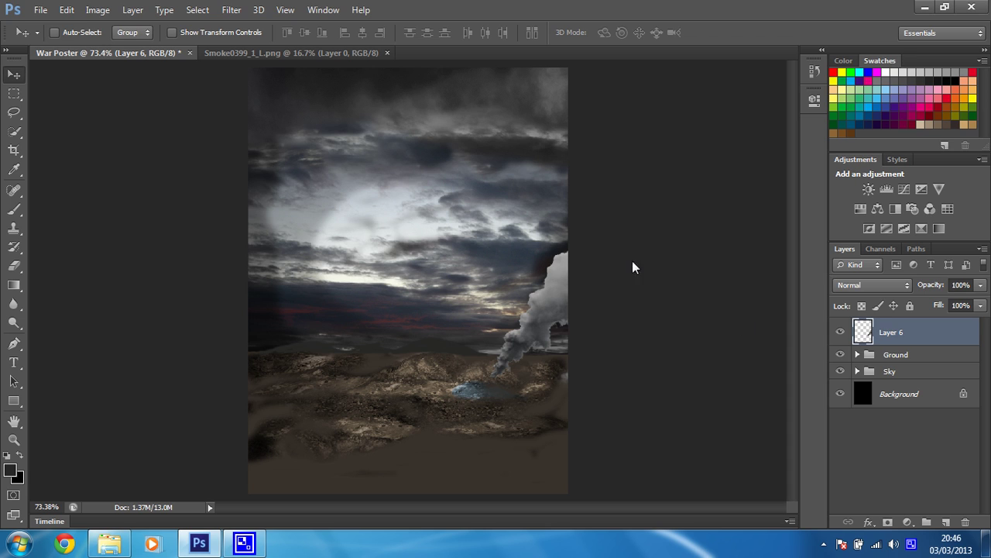
# Group Layer 6 and name the new group 'Smoke and Fire'
pyautogui.hotkey('ctrl', 'g')
pyautogui.doubleClick(897, 326)
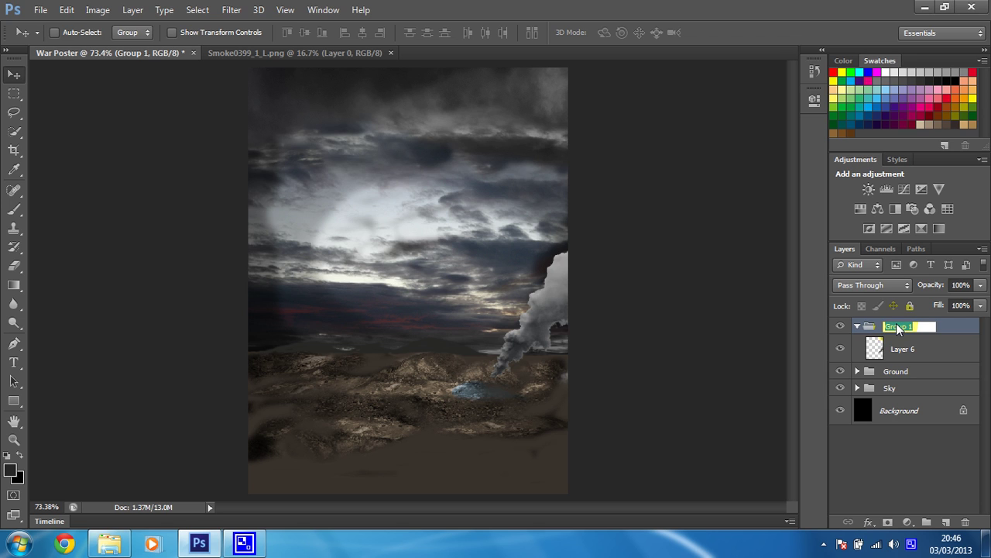
pyautogui.write('Smoke and Fire')
pyautogui.press('Return')
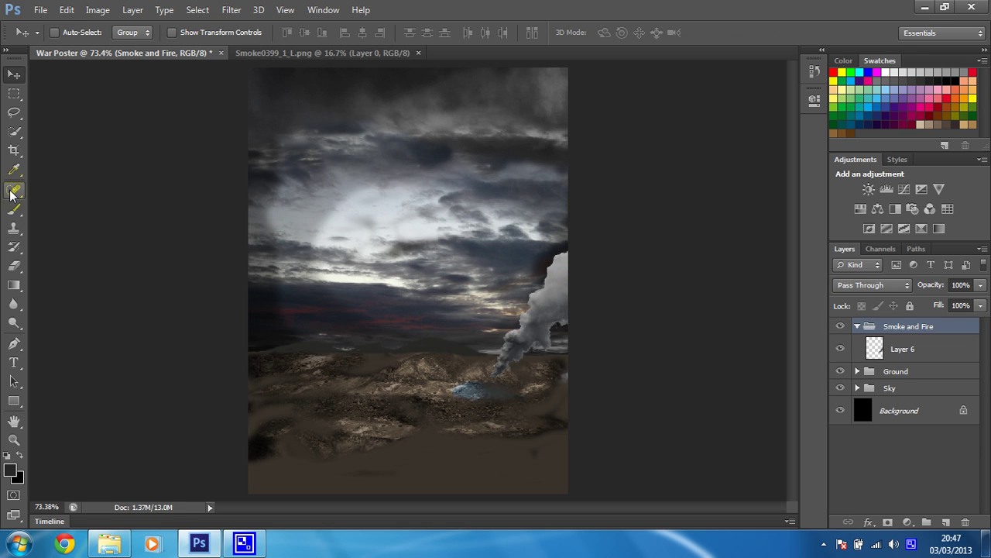
# Set up the Eraser with a 19 px brush at 15% opacity
pyautogui.click(13, 265)
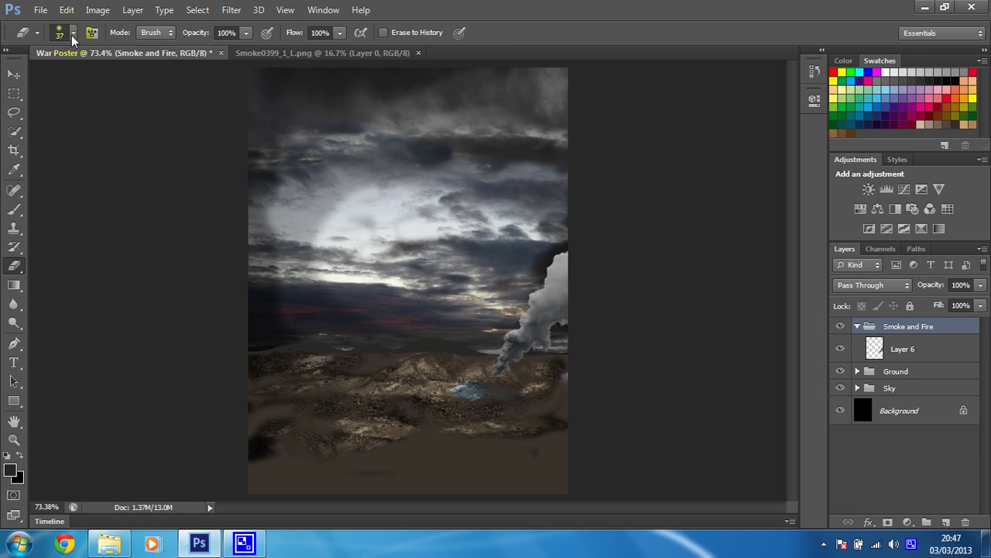
pyautogui.click(72, 33)
pyautogui.click(35, 77)
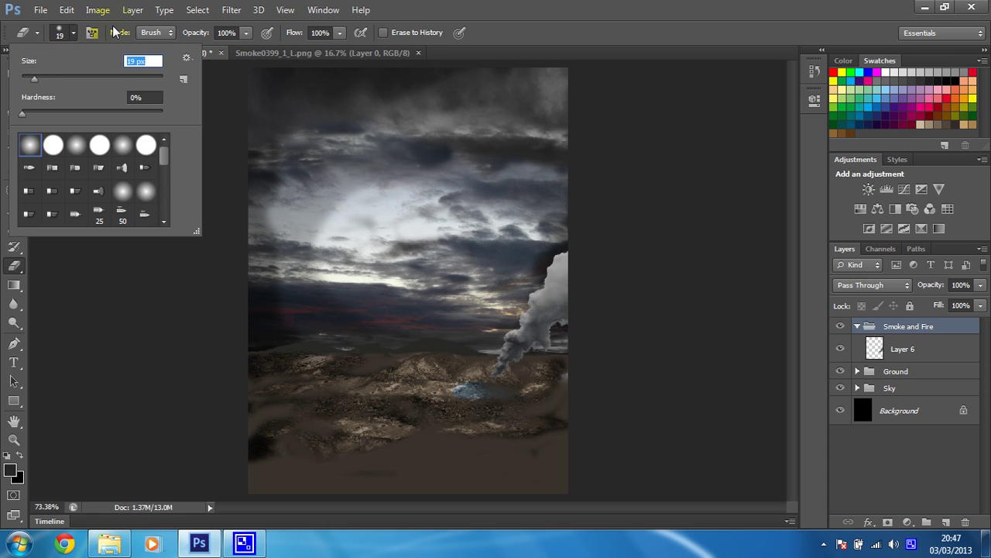
pyautogui.press('Return')
pyautogui.click(244, 34)
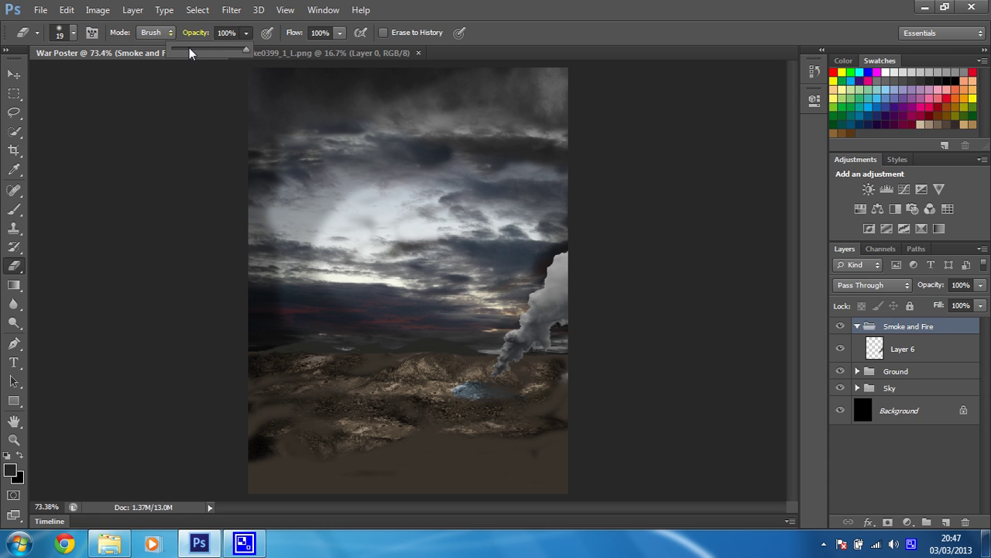
pyautogui.moveTo(189, 47); pyautogui.dragTo(183, 48)
pyautogui.click(400, 11)
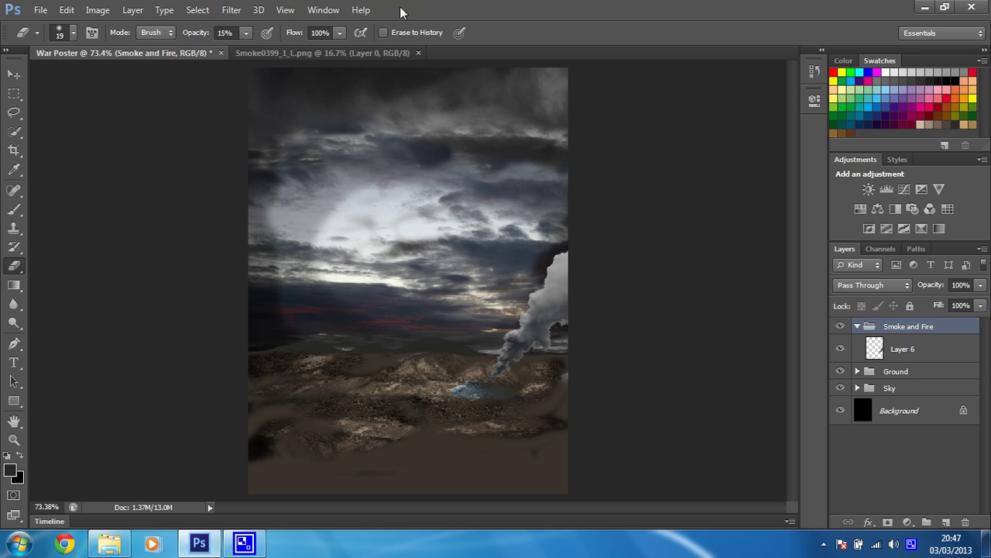
# Softly erase the upper smoke edges on Layer 6, enlarging the eraser to 46 px
pyautogui.click(852, 355)
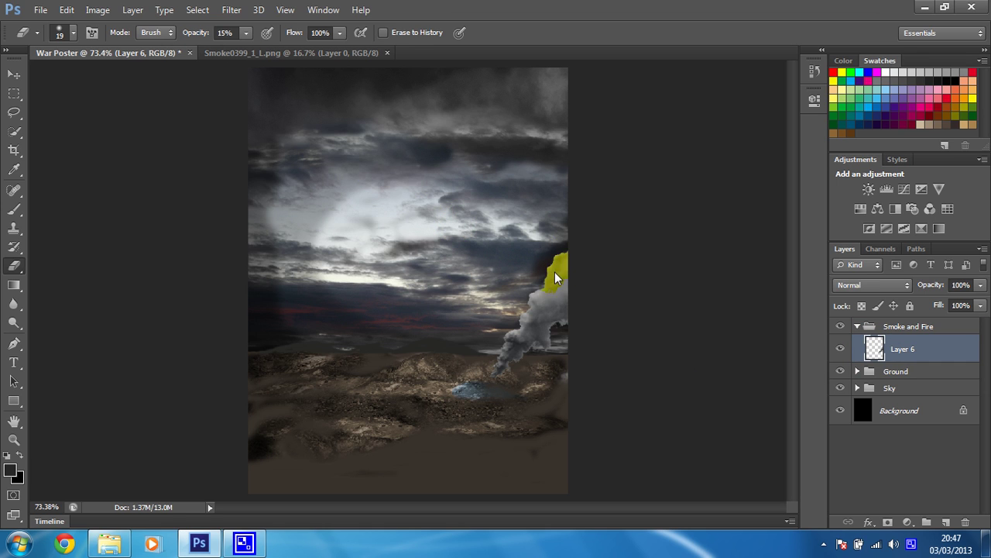
pyautogui.moveTo(566, 253); pyautogui.dragTo(563, 275)
pyautogui.click(76, 36)
pyautogui.click(54, 77)
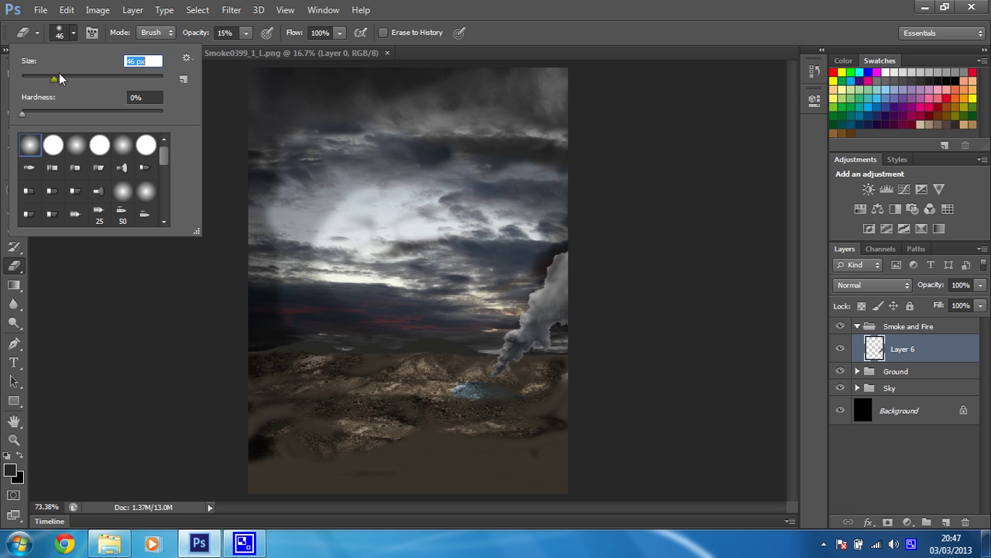
pyautogui.press('Return')
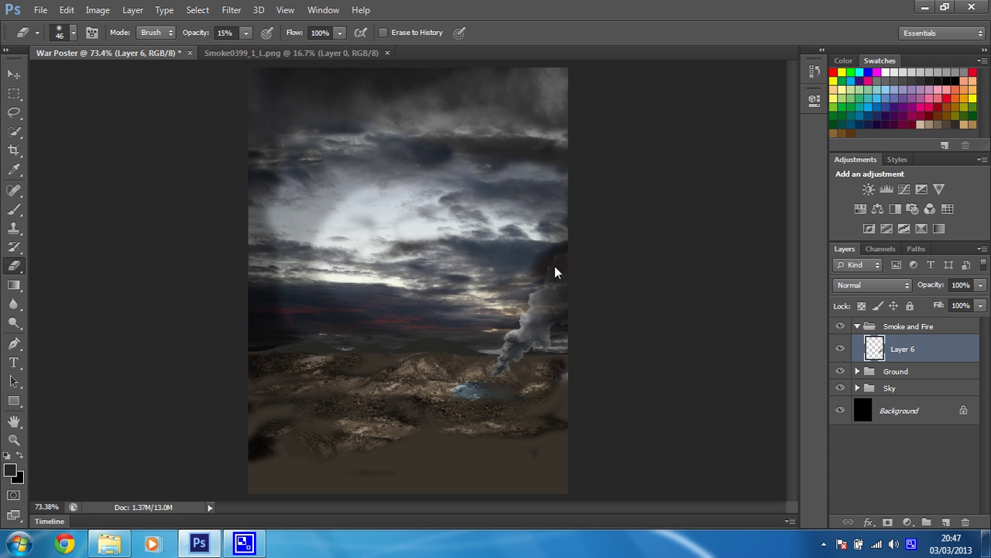
pyautogui.moveTo(540, 236); pyautogui.dragTo(557, 245)
# Add a Gradient Map clipped to Layer 6 and bring up its gradient for editing
pyautogui.click(875, 349)
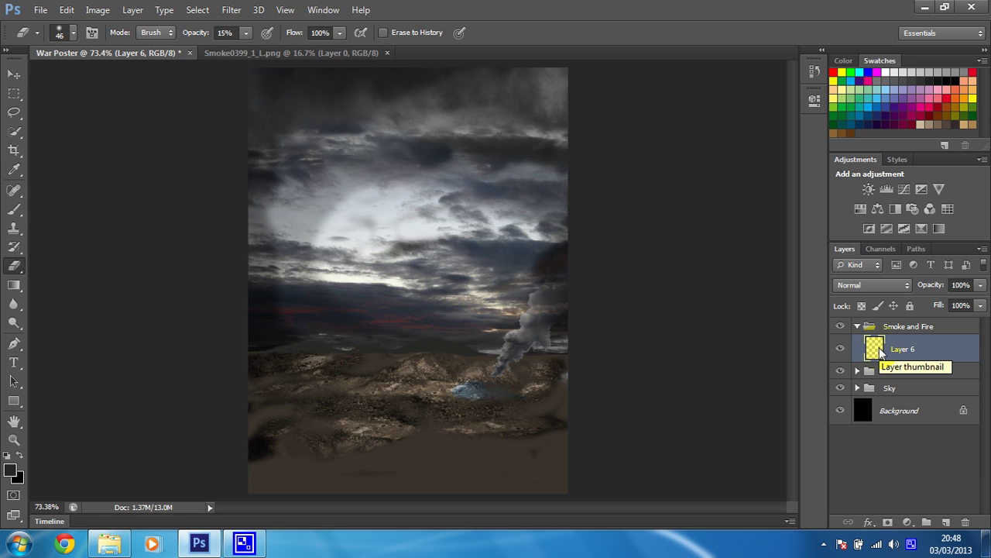
pyautogui.click(907, 522)
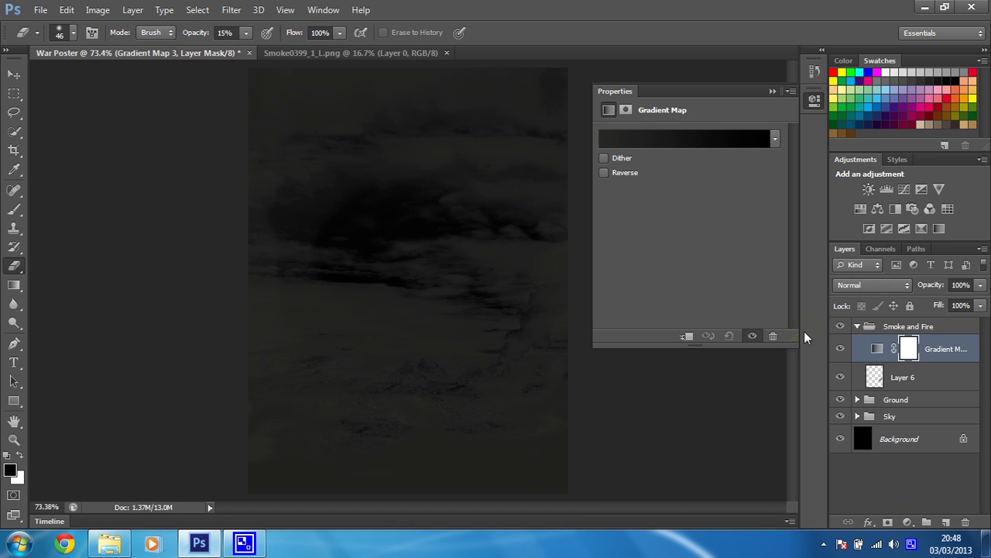
pyautogui.rightClick(943, 349)
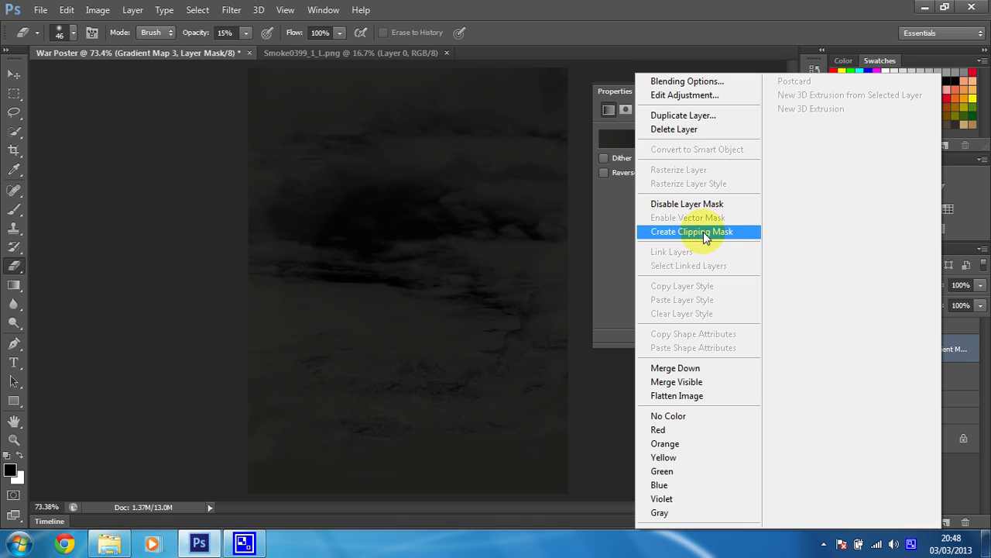
pyautogui.click(705, 233)
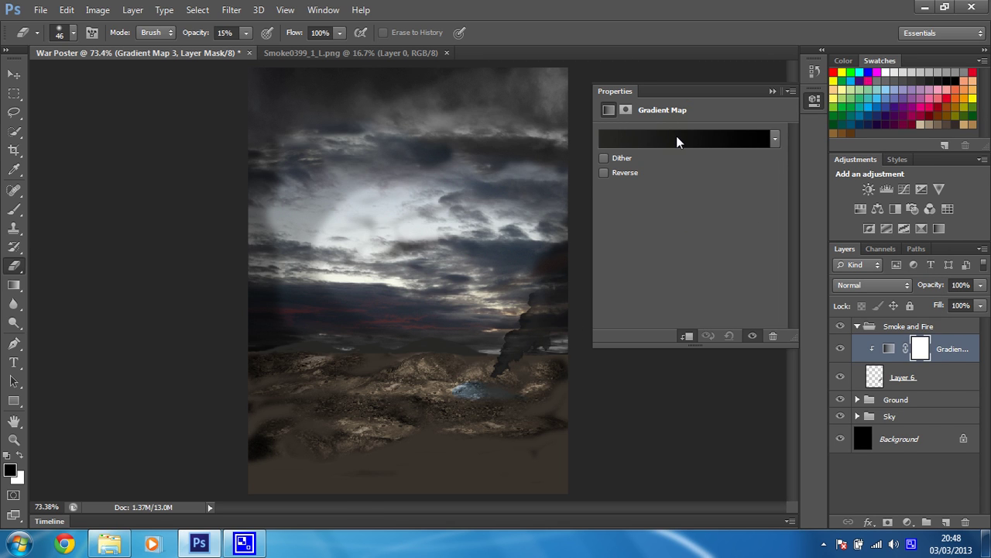
pyautogui.click(725, 139)
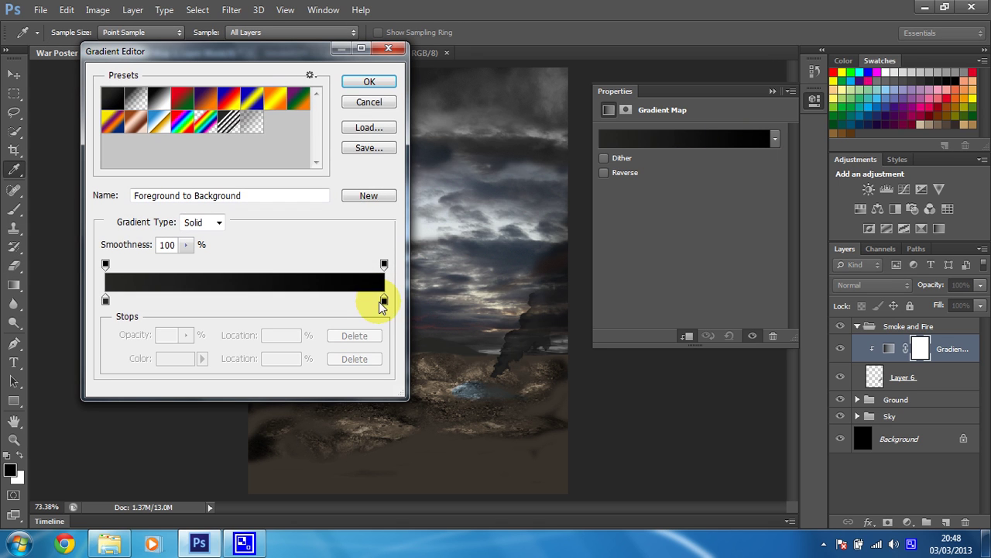
# Set the gradient's right color stop to hex 565656 and apply the gradient
pyautogui.doubleClick(384, 302)
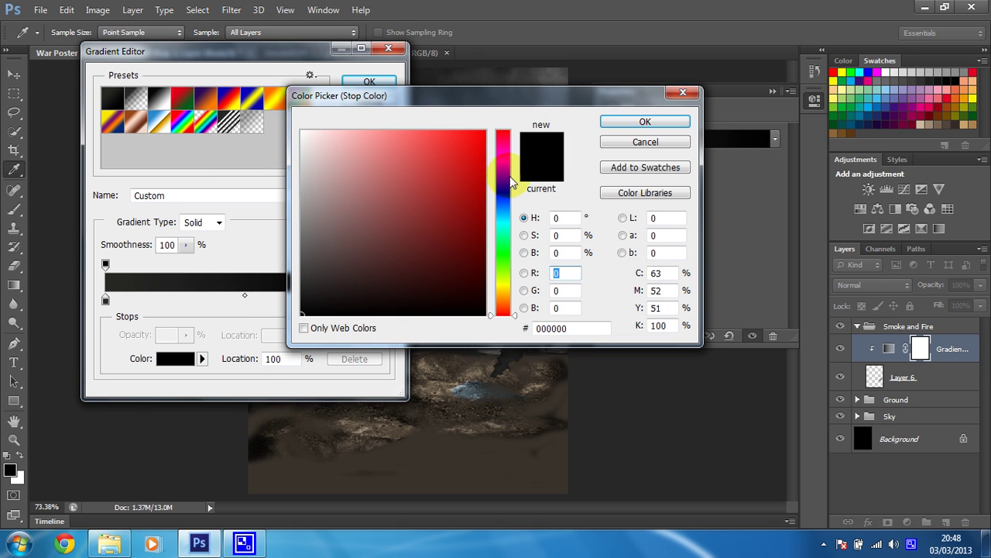
pyautogui.click(578, 328)
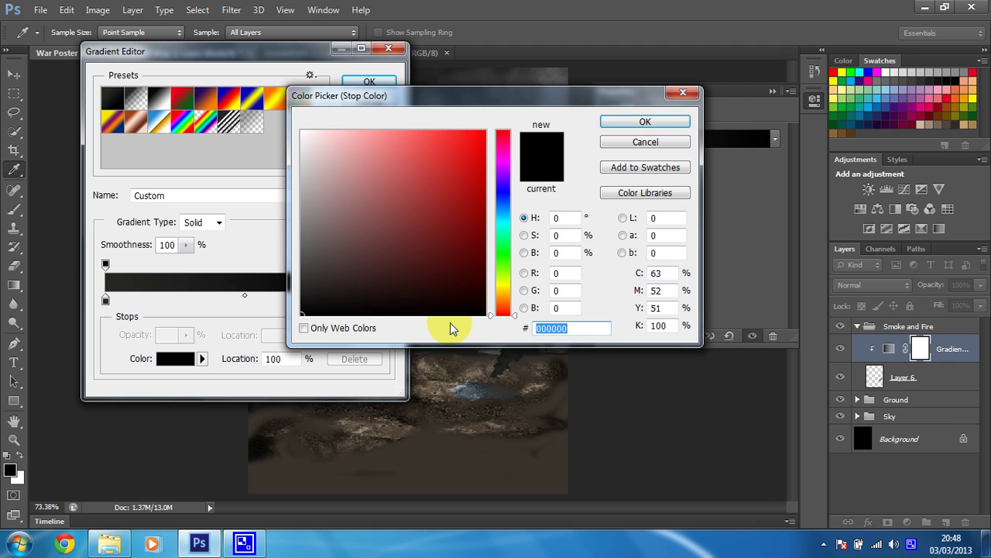
pyautogui.write('565656')
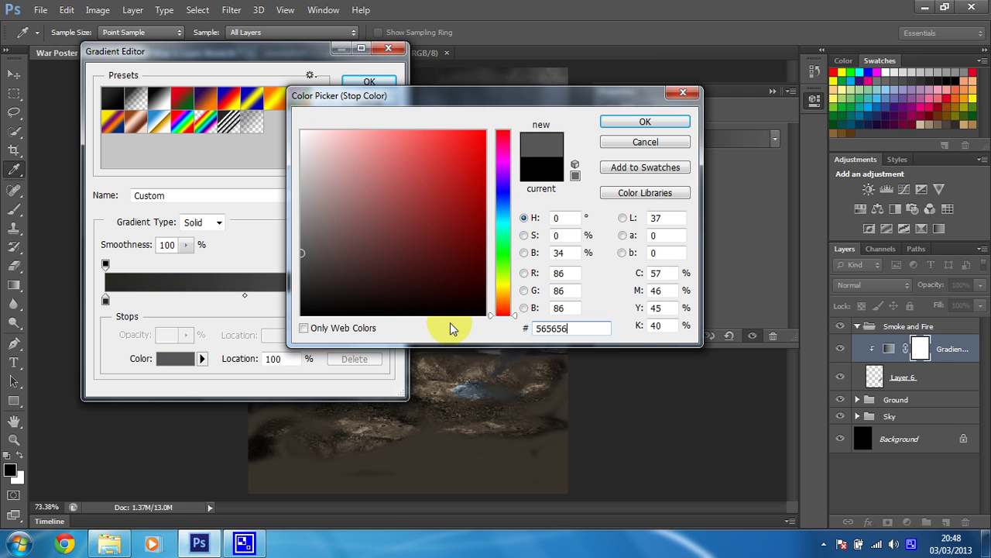
pyautogui.click(628, 122)
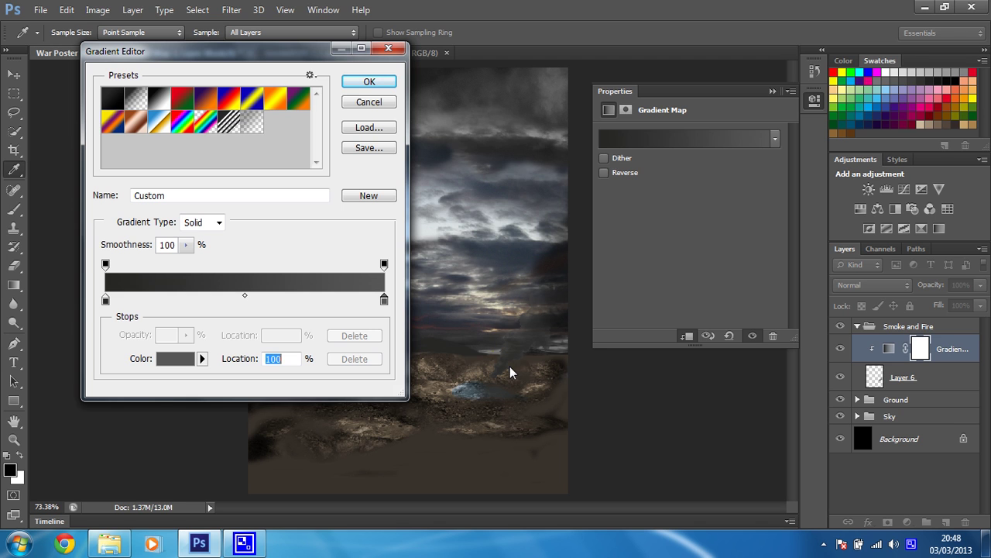
pyautogui.click(364, 84)
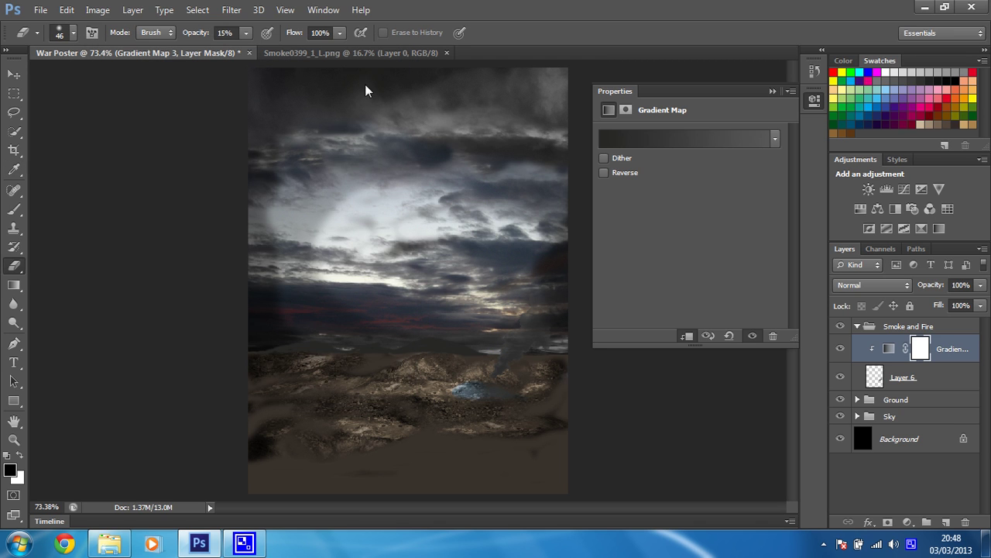
# Test the Gradient Map at 55% and 31% opacity, restore 100%, and select its mask
pyautogui.click(981, 285)
pyautogui.moveTo(980, 305); pyautogui.dragTo(950, 313)
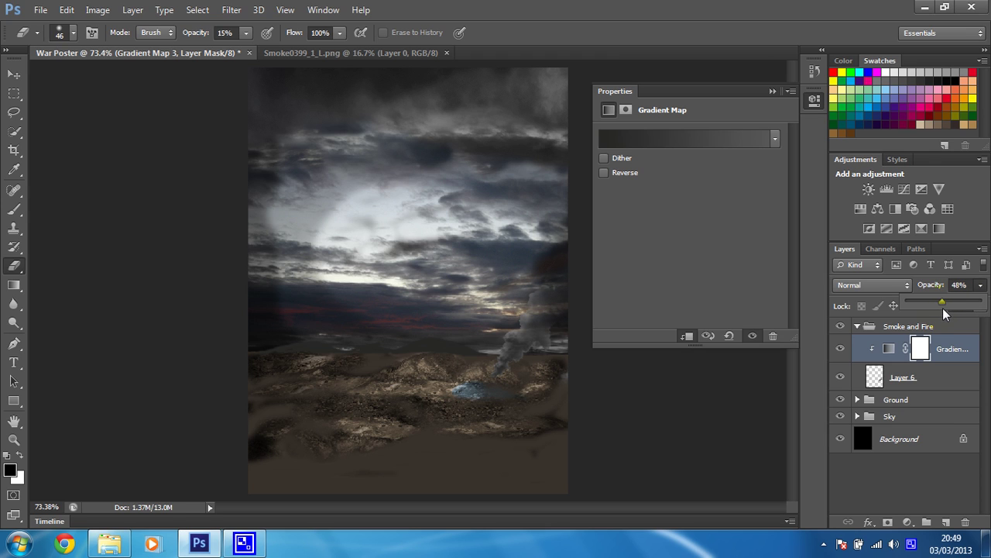
pyautogui.moveTo(948, 307); pyautogui.dragTo(929, 312)
pyautogui.moveTo(947, 301); pyautogui.dragTo(982, 301)
pyautogui.click(960, 352)
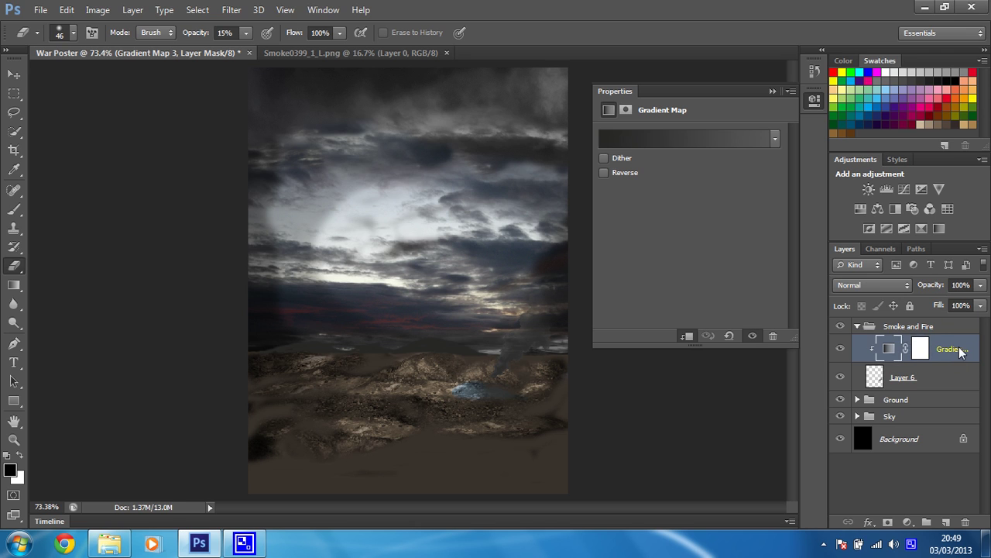
pyautogui.click(920, 349)
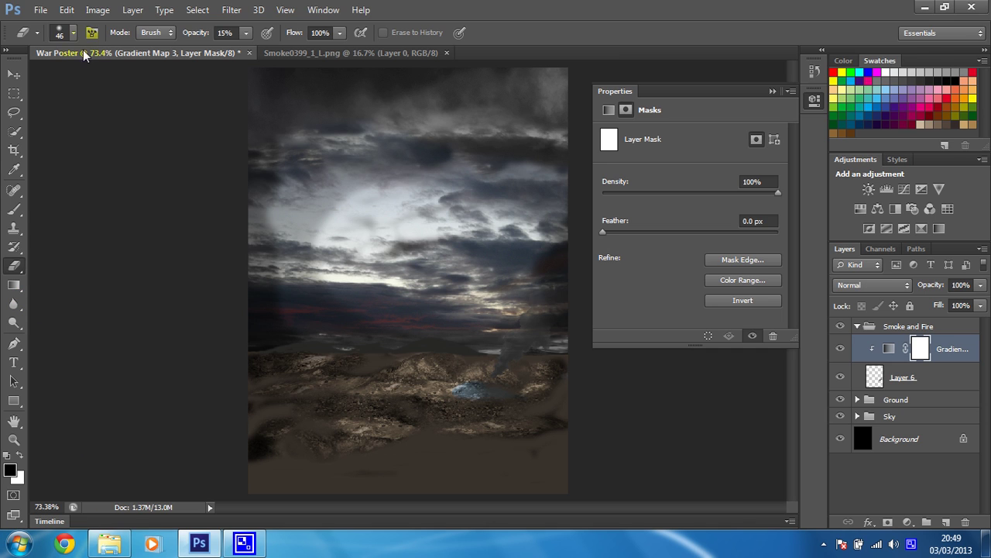
# Paint black on the Gradient Map mask with a 44 px, 100% opacity brush to light the smoke
pyautogui.click(74, 31)
pyautogui.click(75, 31)
pyautogui.click(246, 33)
pyautogui.moveTo(246, 51); pyautogui.dragTo(310, 50)
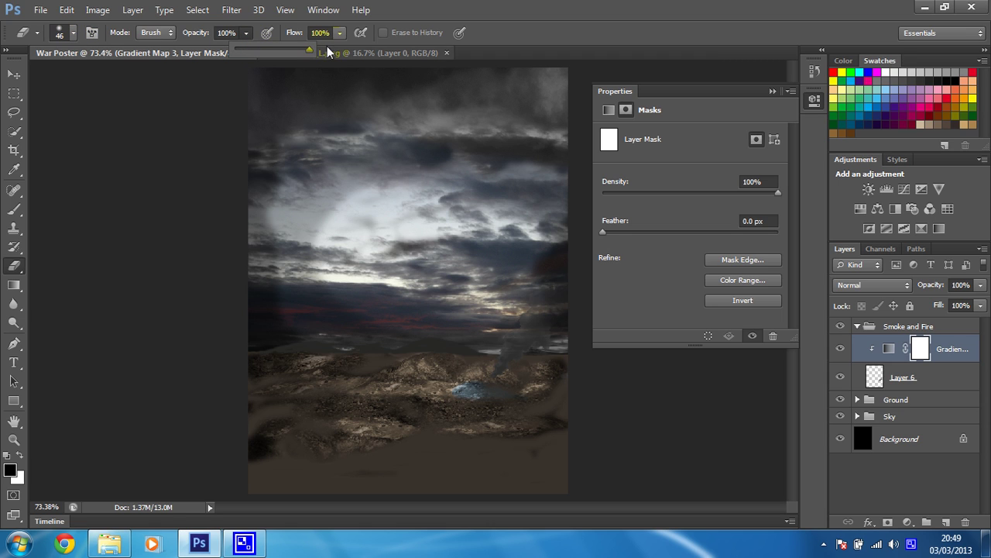
pyautogui.click(14, 212)
pyautogui.click(66, 40)
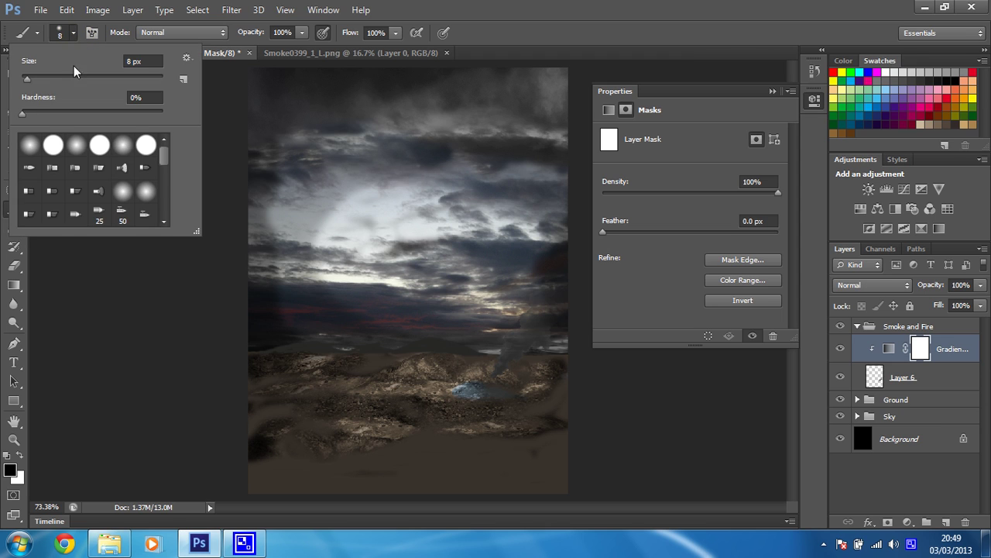
pyautogui.moveTo(29, 78); pyautogui.dragTo(52, 79)
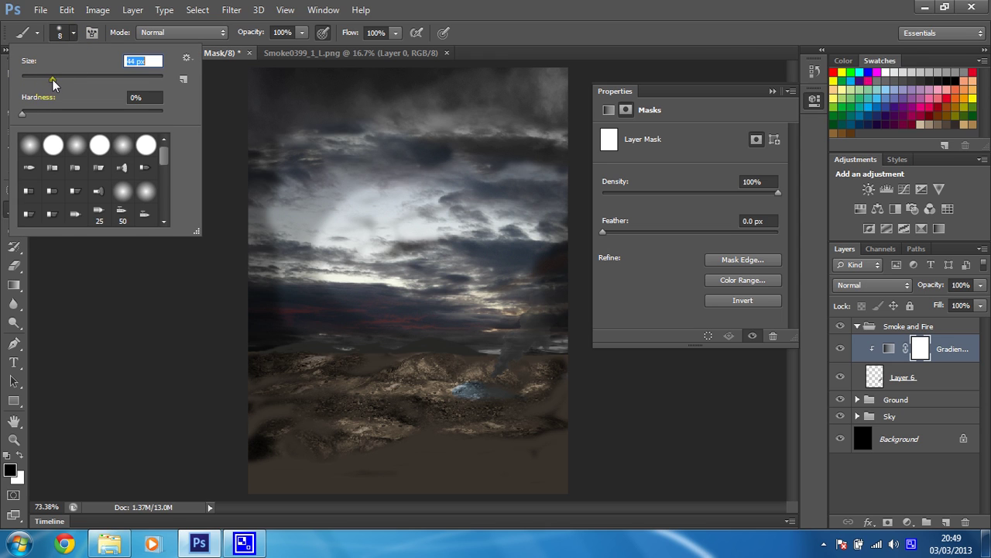
pyautogui.click(288, 33)
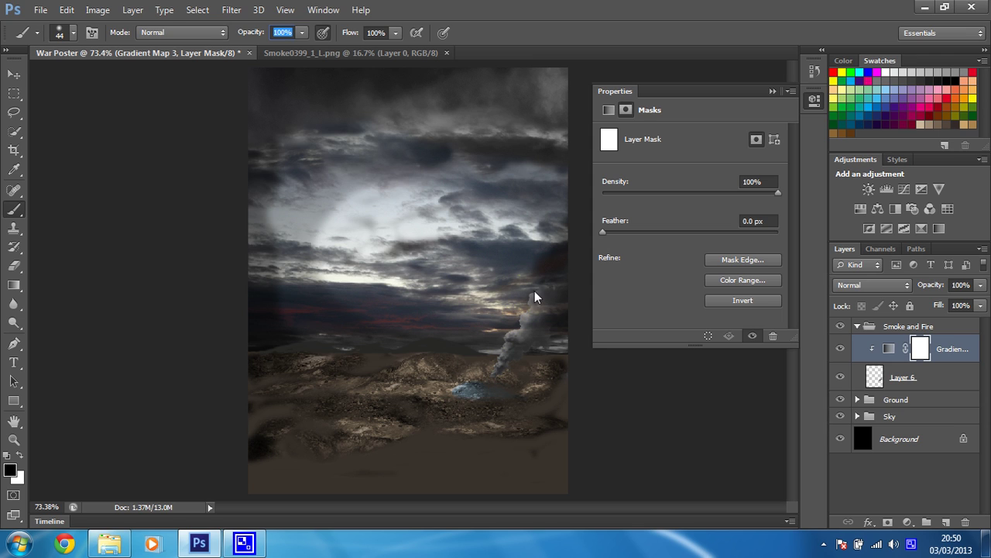
pyautogui.moveTo(516, 292); pyautogui.dragTo(490, 373)
# Add Levels 4 with output white lowered to 97 and clip it to the smoke layers
pyautogui.click(907, 522)
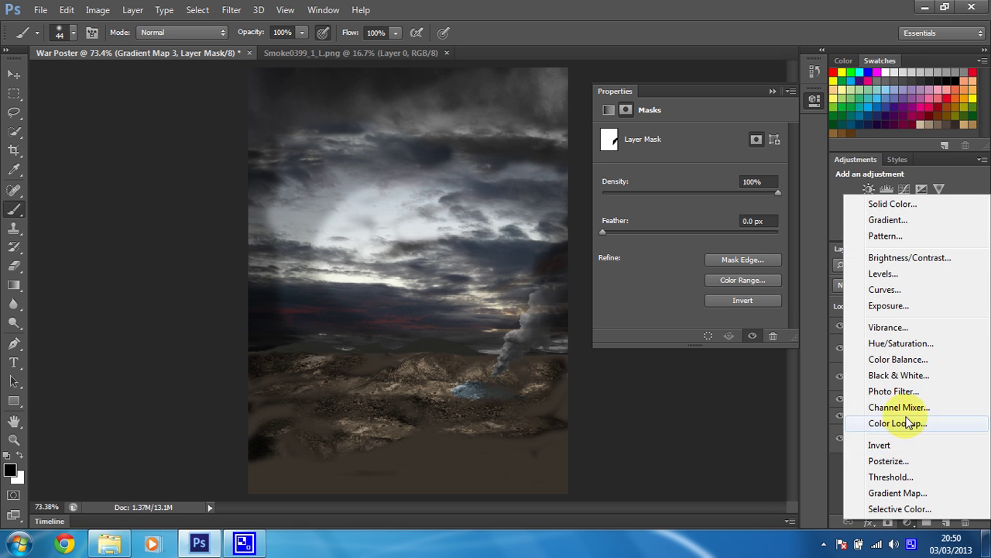
pyautogui.click(889, 274)
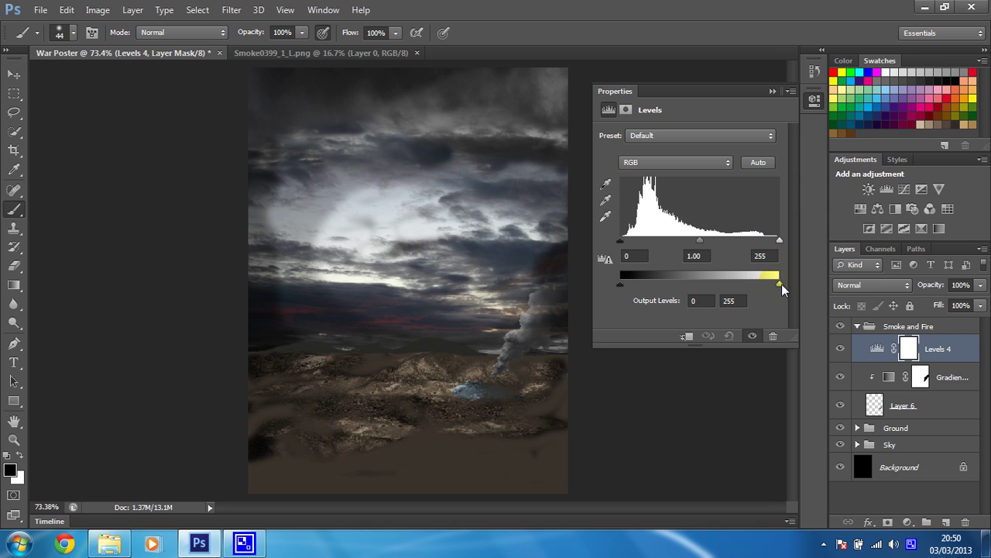
pyautogui.moveTo(782, 283); pyautogui.dragTo(681, 293)
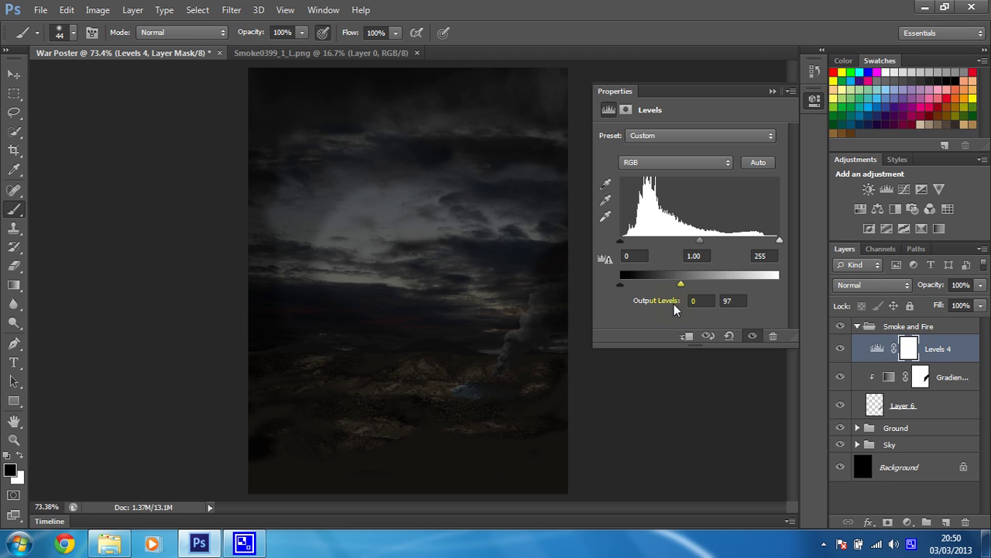
pyautogui.rightClick(939, 353)
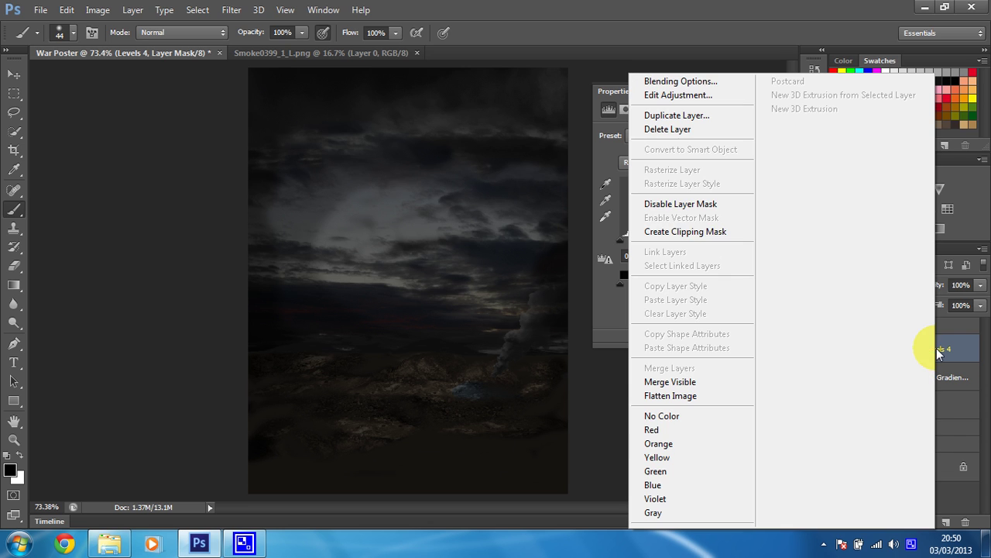
pyautogui.click(666, 230)
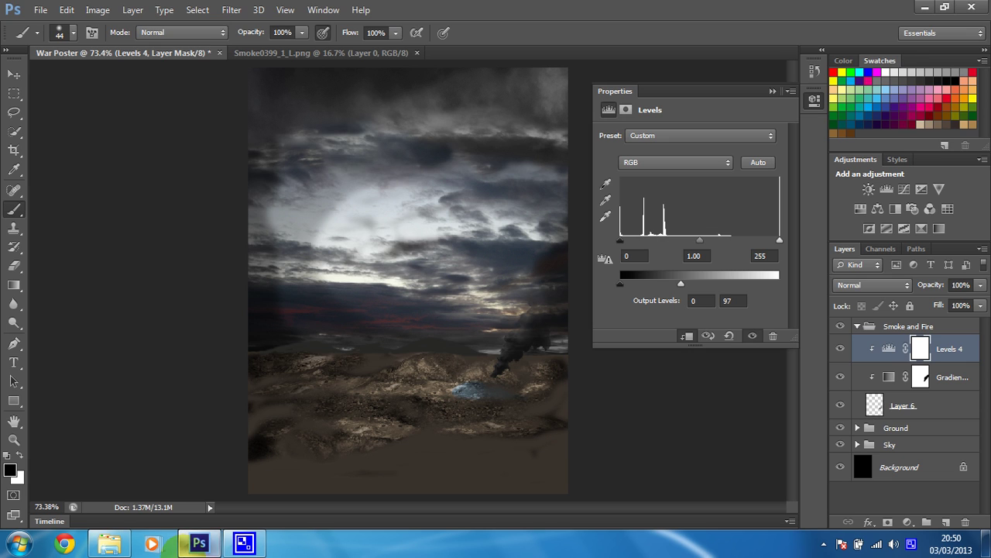
# Paint black on the Levels 4 mask with a 20 px brush and fade Levels 4 to 79% opacity
pyautogui.click(940, 342)
pyautogui.click(925, 349)
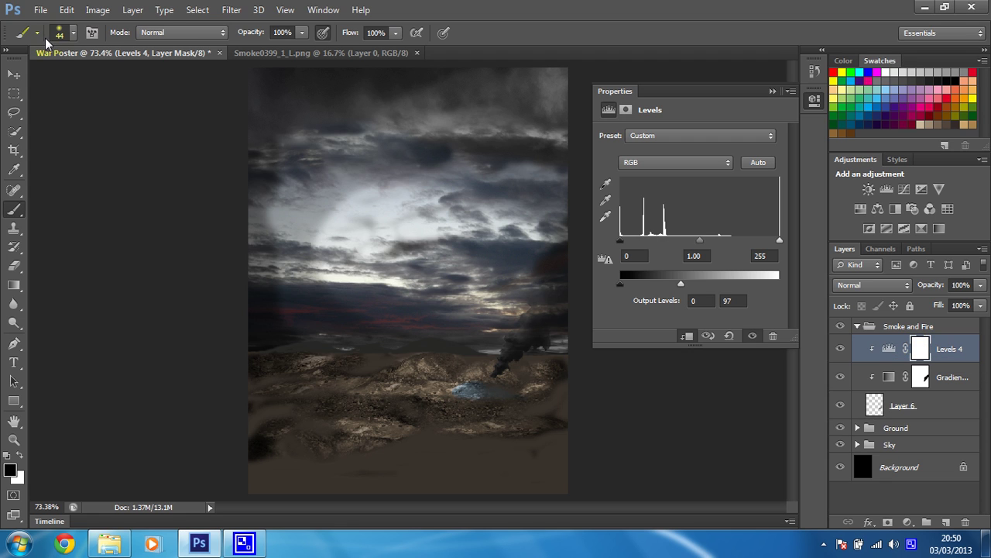
pyautogui.click(73, 32)
pyautogui.moveTo(51, 79); pyautogui.dragTo(45, 81)
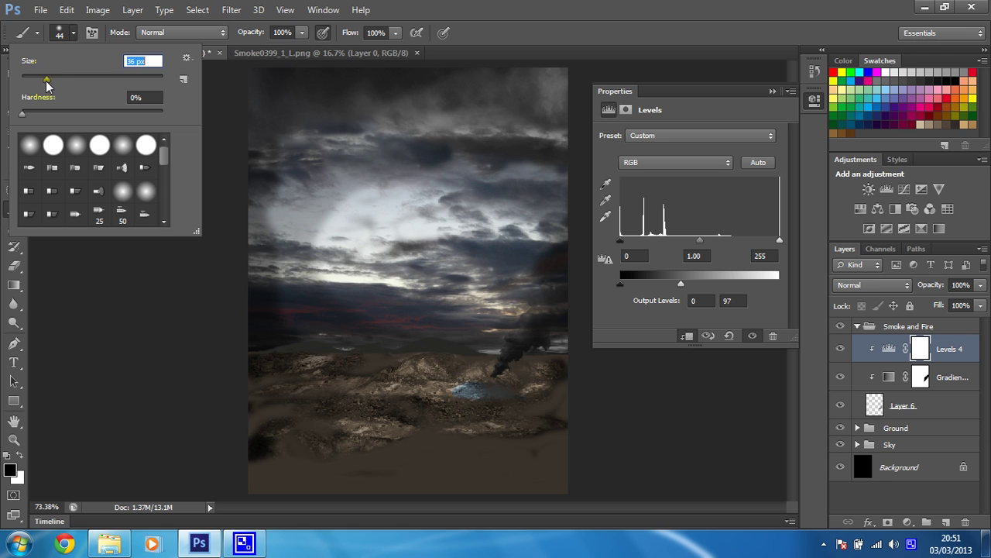
pyautogui.click(384, 270)
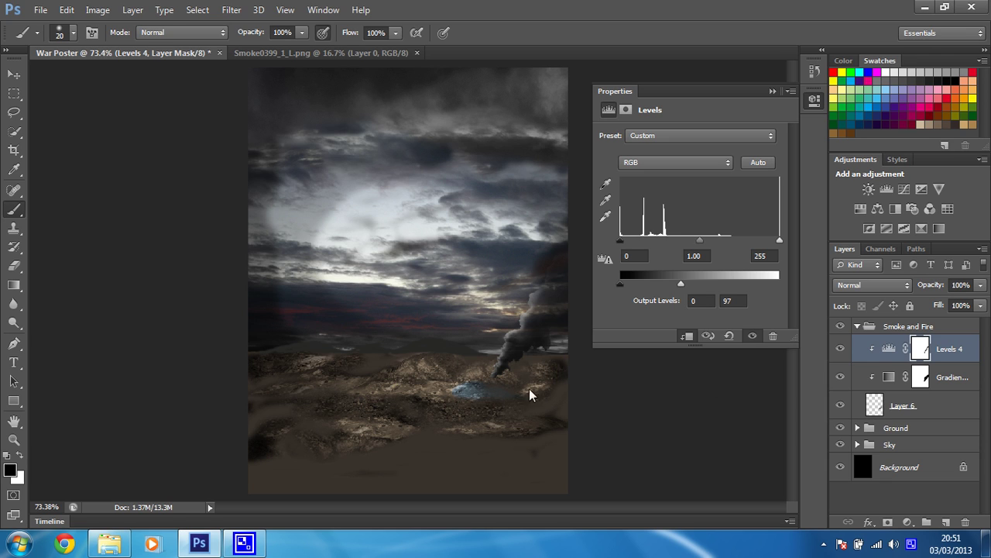
pyautogui.click(980, 285)
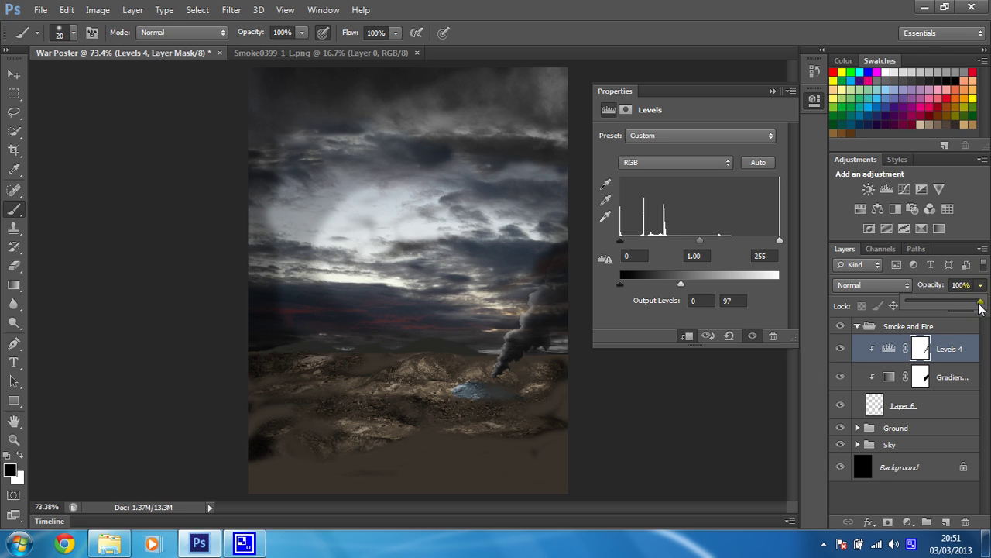
pyautogui.moveTo(980, 308); pyautogui.dragTo(965, 305)
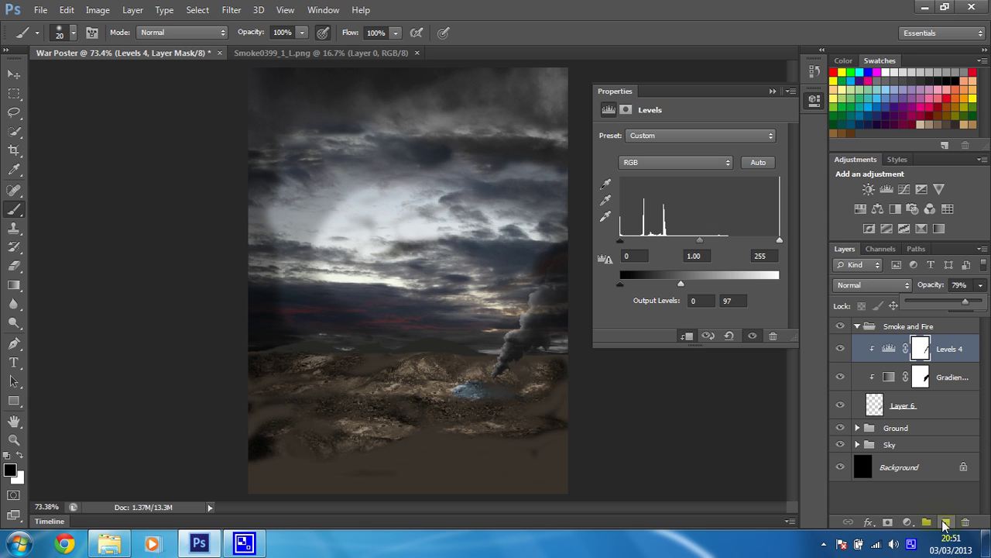
# Add a Color Balance layer with midtones Red 18, Green 1, Blue -6, clipped to the layer below
pyautogui.click(908, 523)
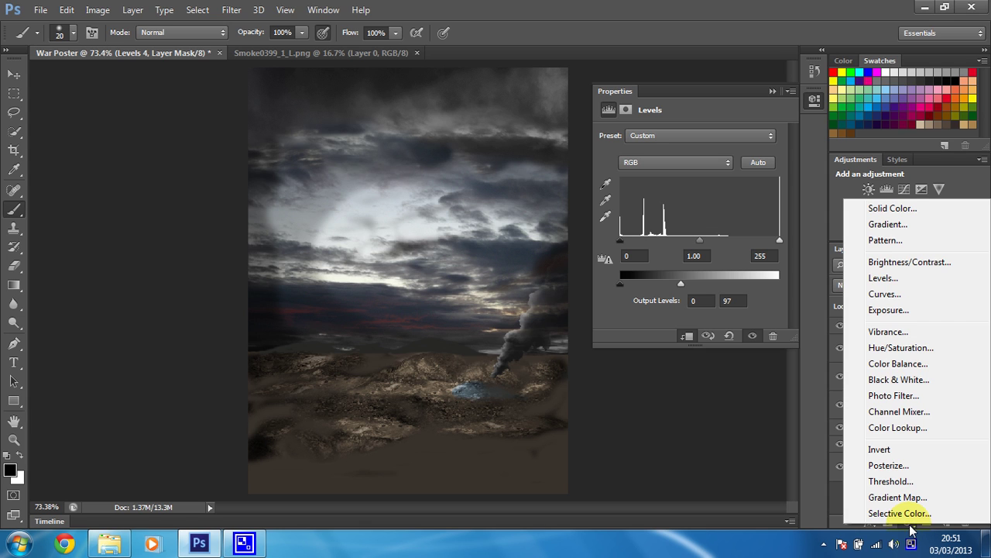
pyautogui.click(914, 365)
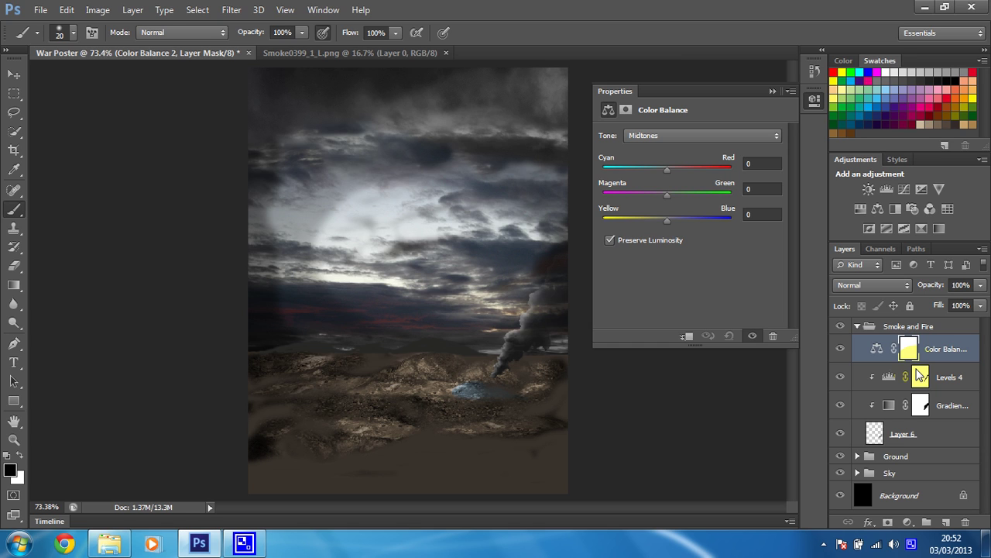
pyautogui.moveTo(921, 375); pyautogui.dragTo(920, 376)
pyautogui.write('18')
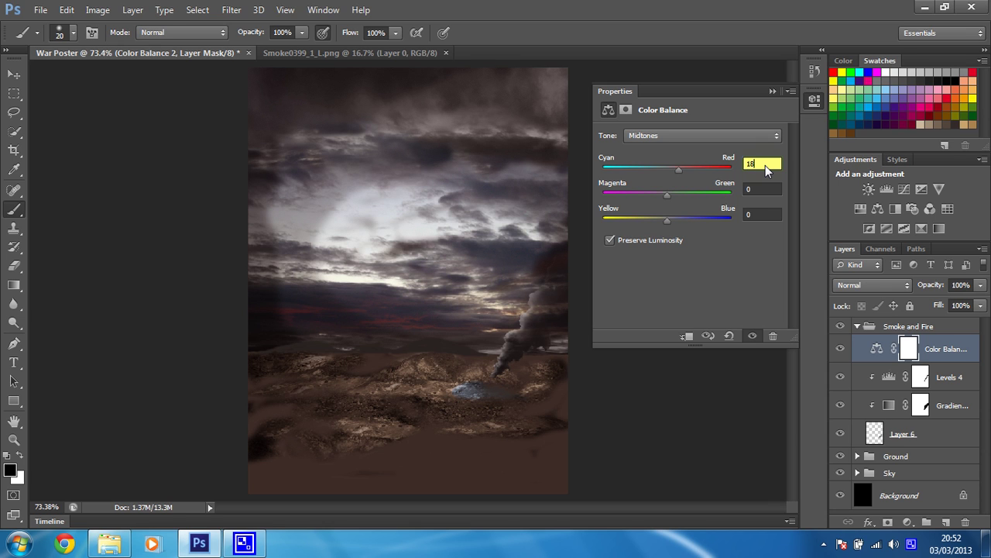
pyautogui.press('Tab')
pyautogui.write('-6')
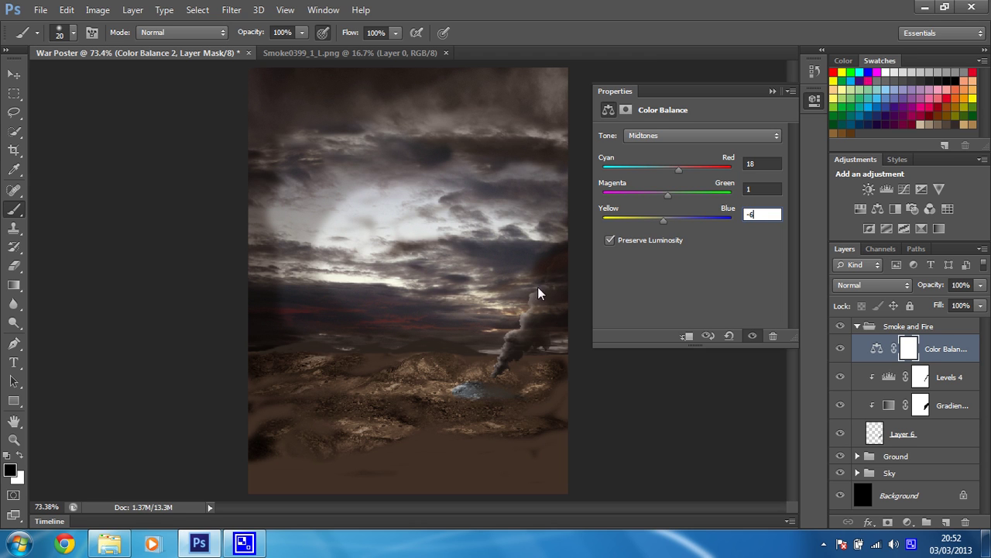
pyautogui.rightClick(947, 350)
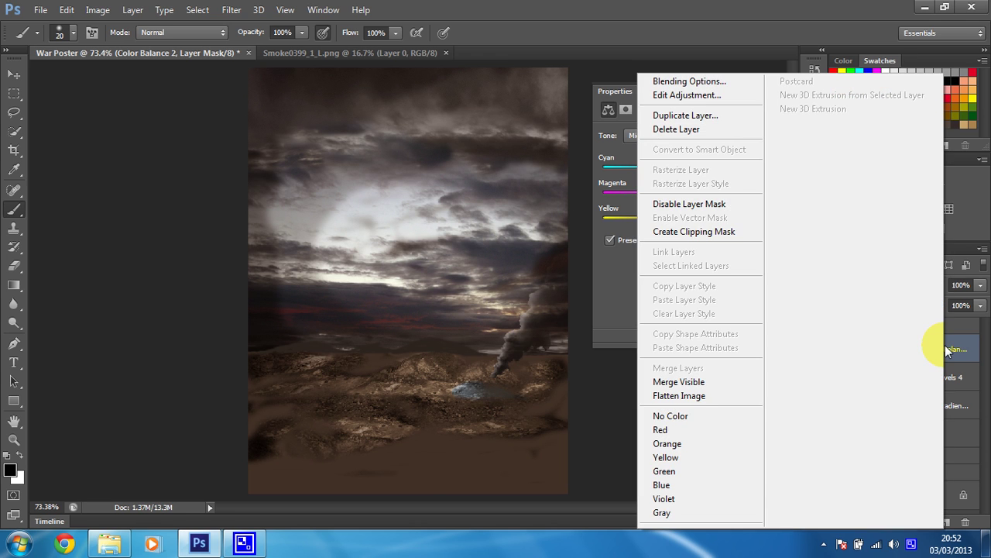
pyautogui.click(738, 234)
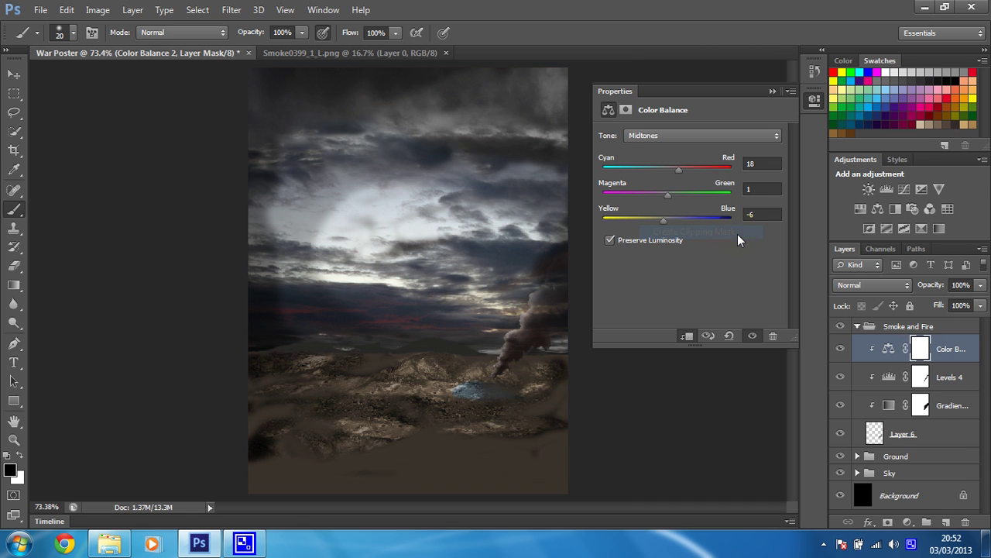
# Set the Color Balance Shadows Red value to 4
pyautogui.click(667, 138)
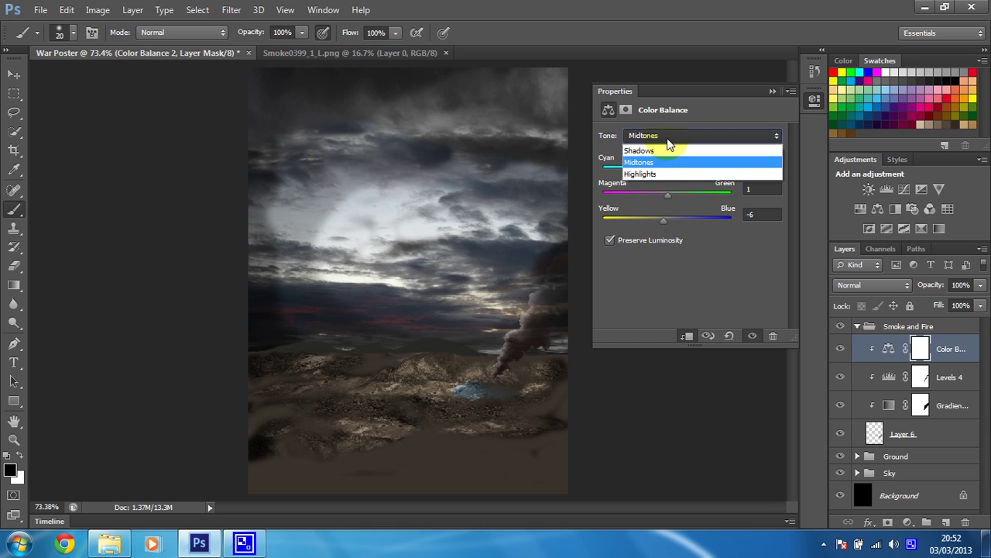
pyautogui.click(654, 147)
pyautogui.click(762, 165)
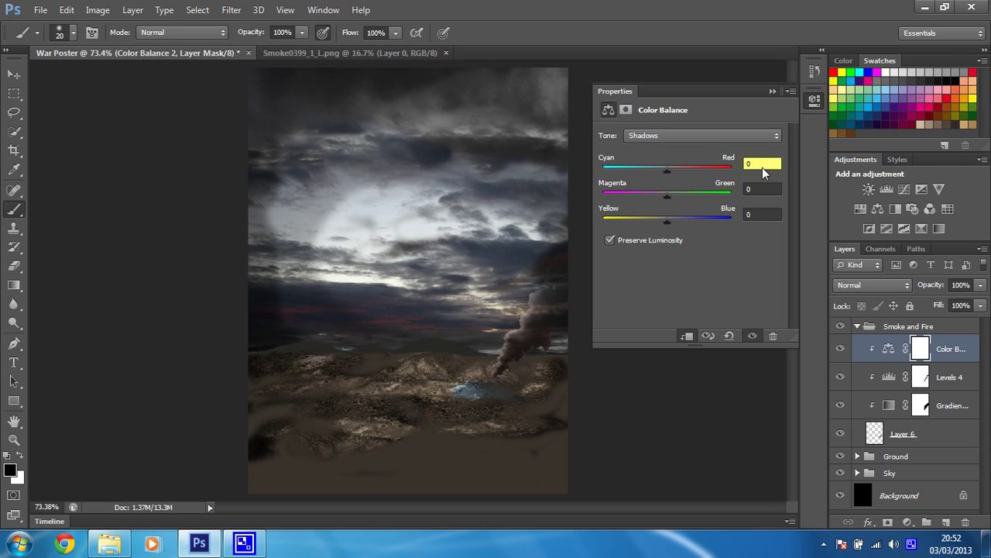
pyautogui.write('4')
# Set the Color Balance Highlights to Red 16, Green 9, Blue 2
pyautogui.click(731, 135)
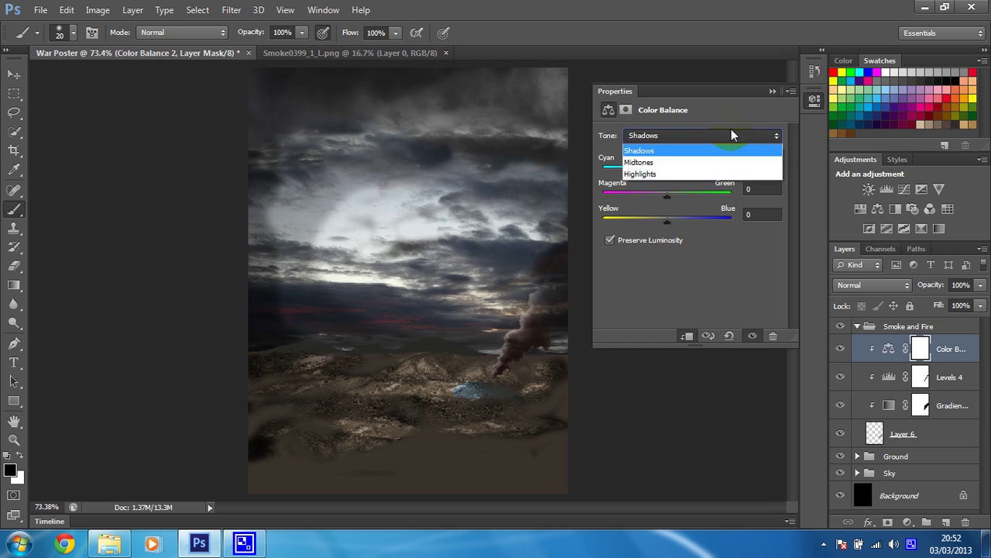
pyautogui.click(670, 174)
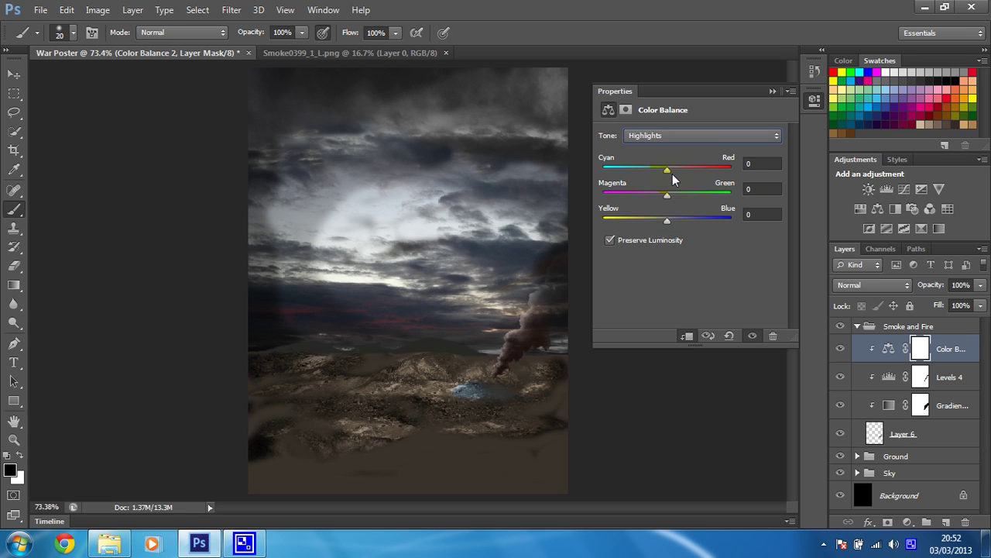
pyautogui.press('Tab')
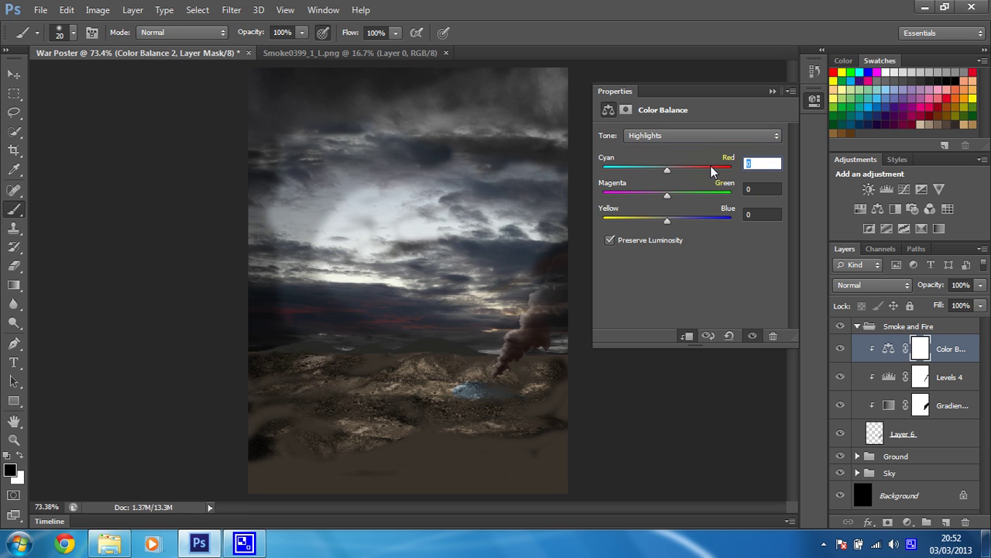
pyautogui.write('16')
pyautogui.write('9')
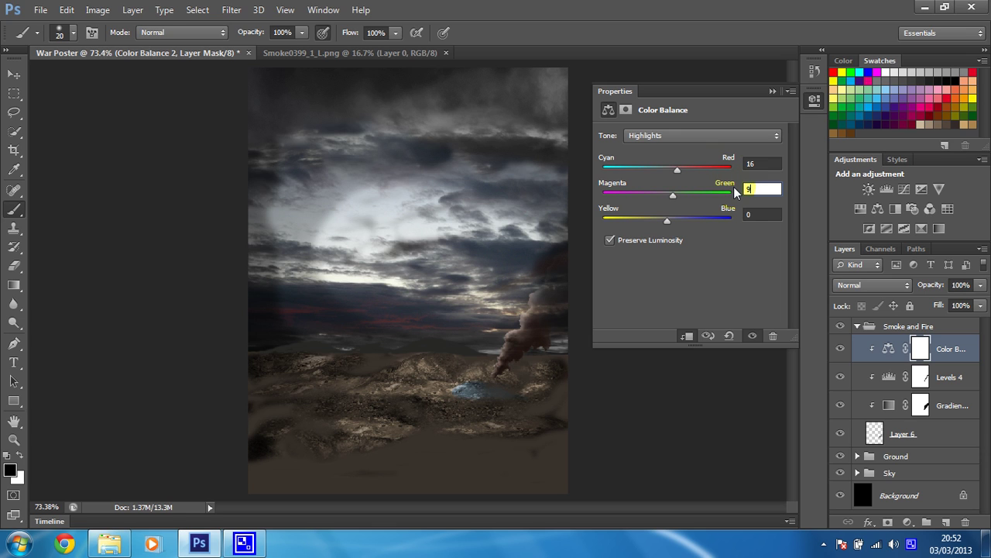
pyautogui.press('Tab')
pyautogui.write('2')
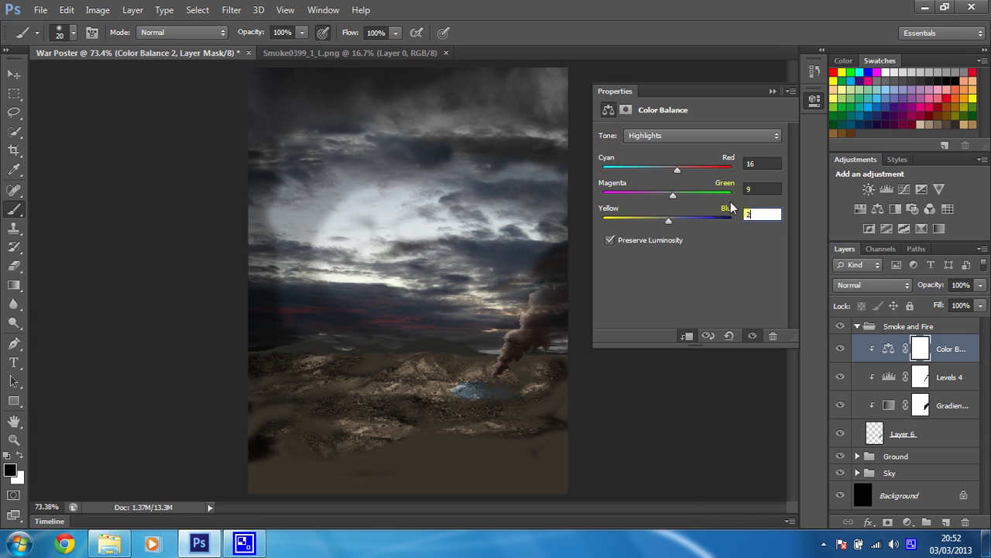
pyautogui.click(757, 192)
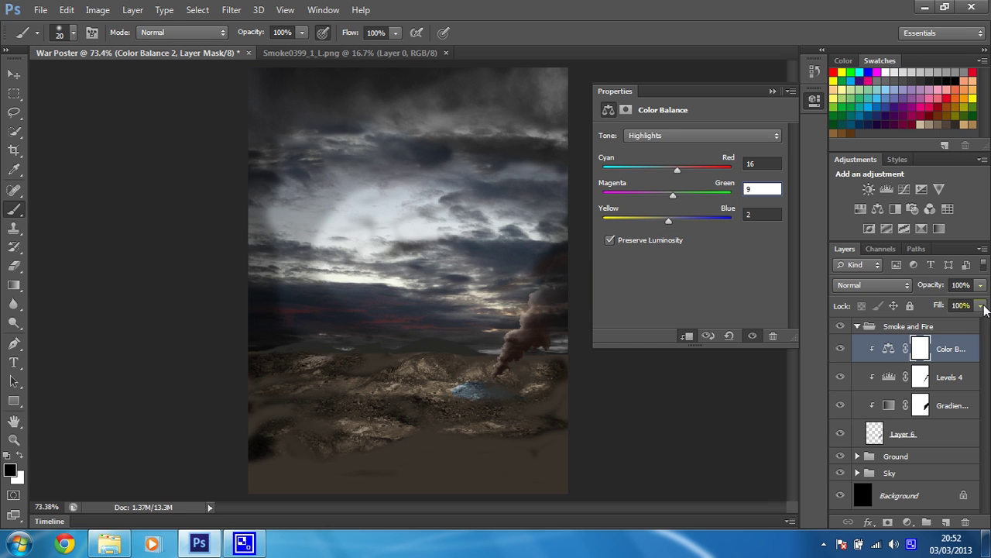
# Lower the Color Balance layer to 30% opacity, toggling its visibility to compare
pyautogui.moveTo(981, 285); pyautogui.dragTo(936, 310)
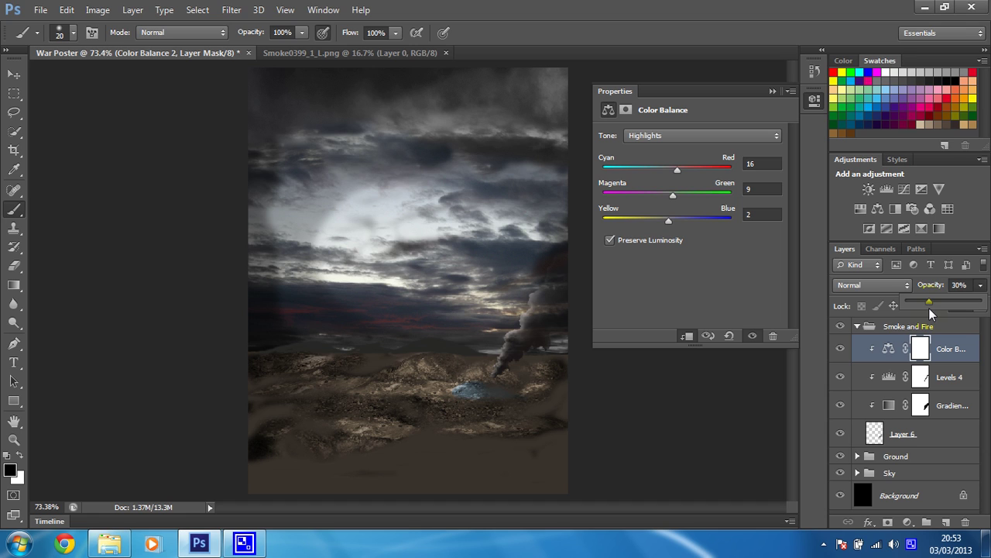
pyautogui.click(839, 345)
pyautogui.click(839, 345)
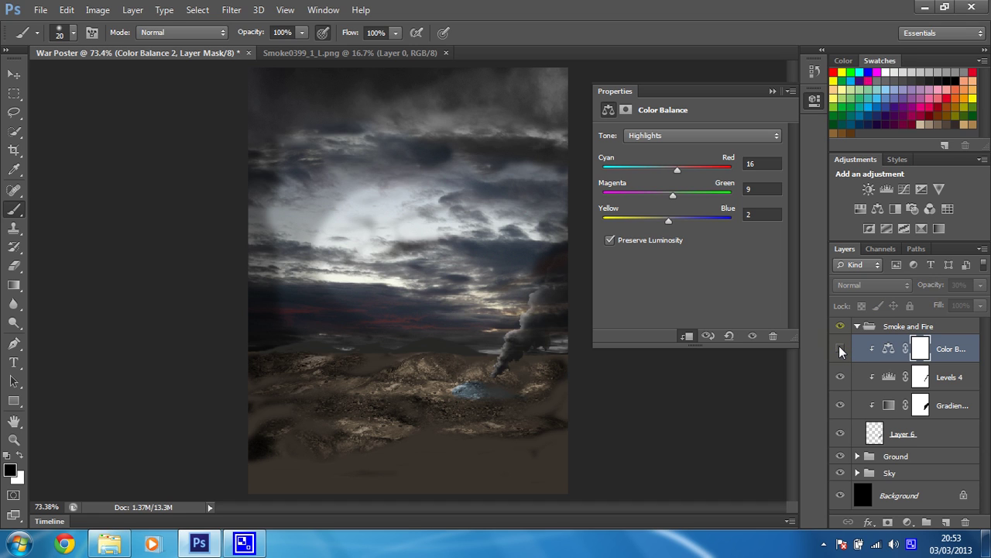
pyautogui.click(839, 345)
pyautogui.click(839, 346)
pyautogui.click(839, 349)
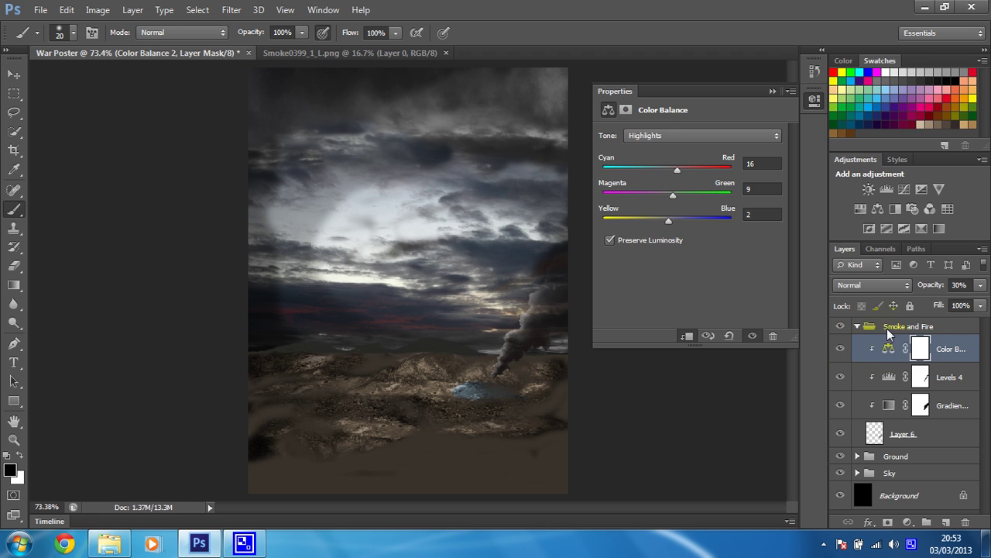
# Set the Color Balance blend mode to Overlay and compare it on and off
pyautogui.click(876, 286)
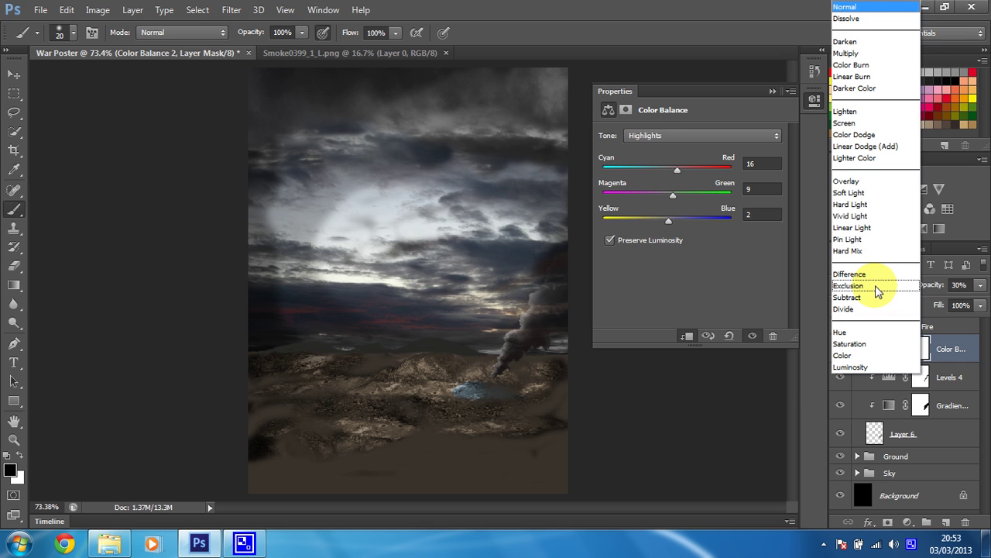
pyautogui.click(867, 181)
pyautogui.click(842, 348)
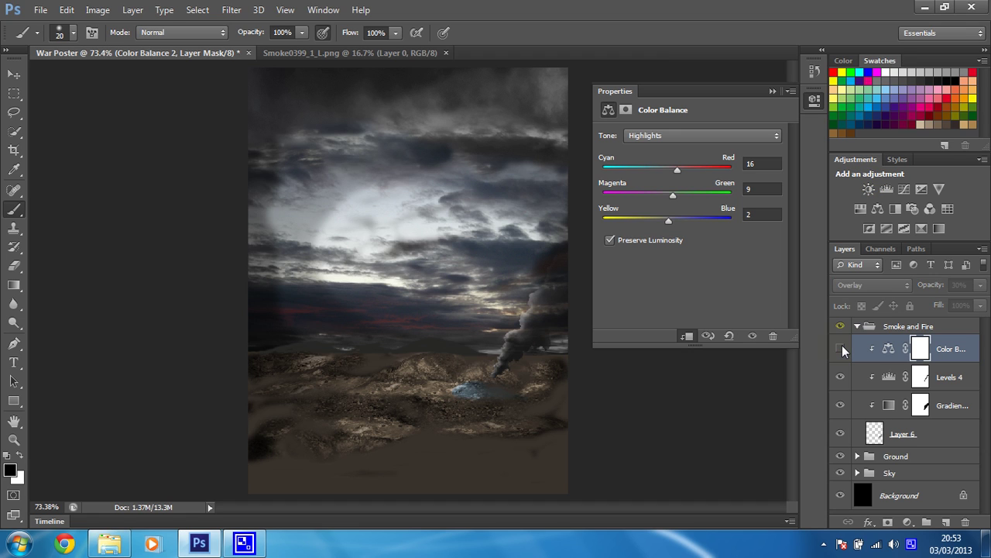
pyautogui.click(842, 349)
pyautogui.click(842, 348)
pyautogui.click(842, 349)
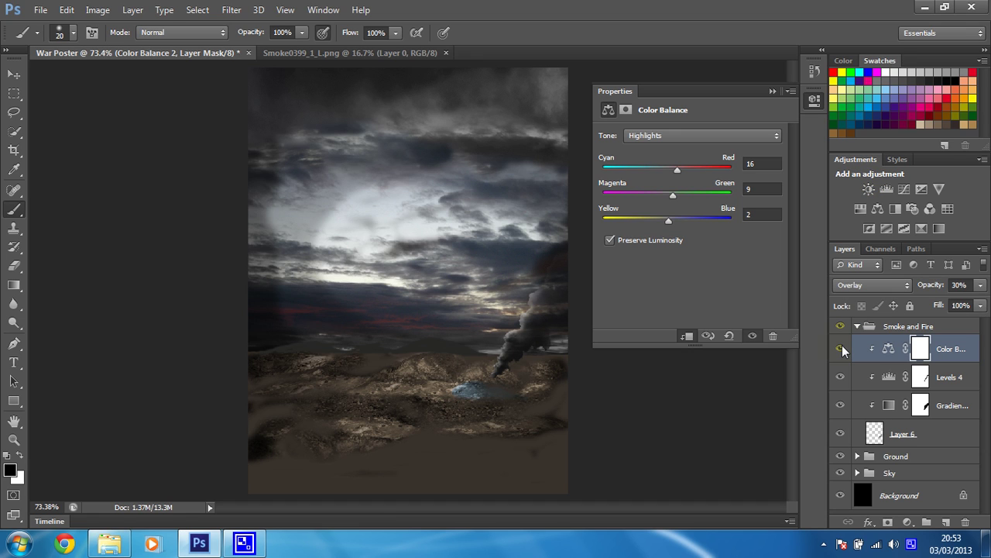